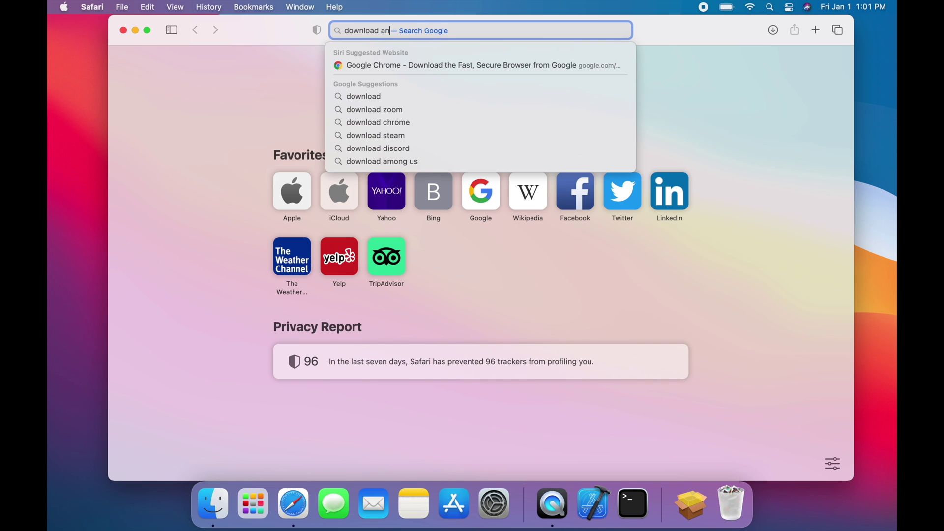
Search the web for "download anaconda" and download the MacOS 64-Bit Graphical Installer from the Anaconda Individual Edition page
{"action": "key", "text": "Return"}
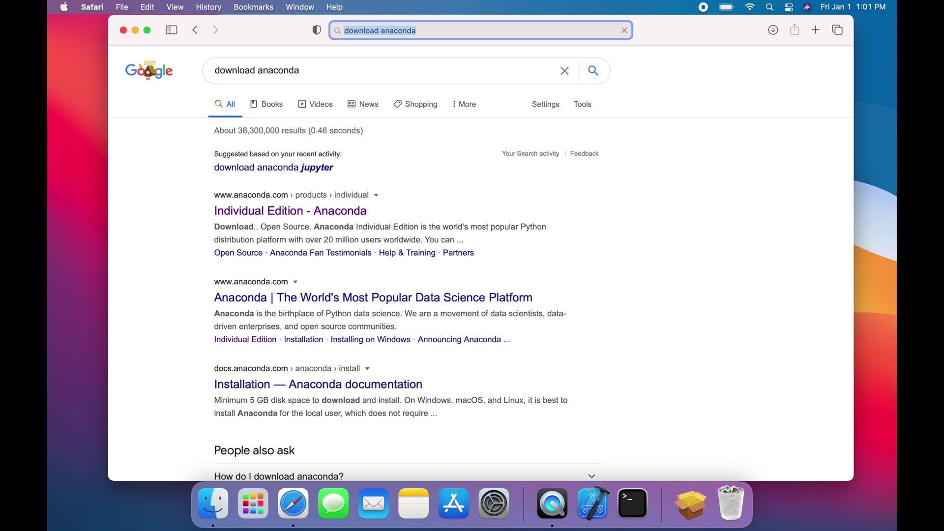
{"action": "left_click", "coordinate": [292, 212]}
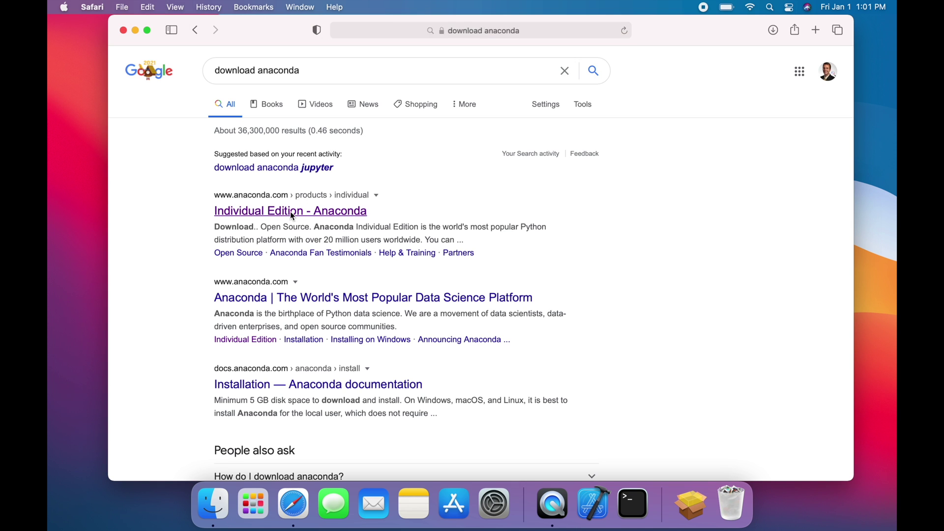
{"action": "scroll", "coordinate": [347, 278], "scroll_direction": "down", "scroll_amount": 10}
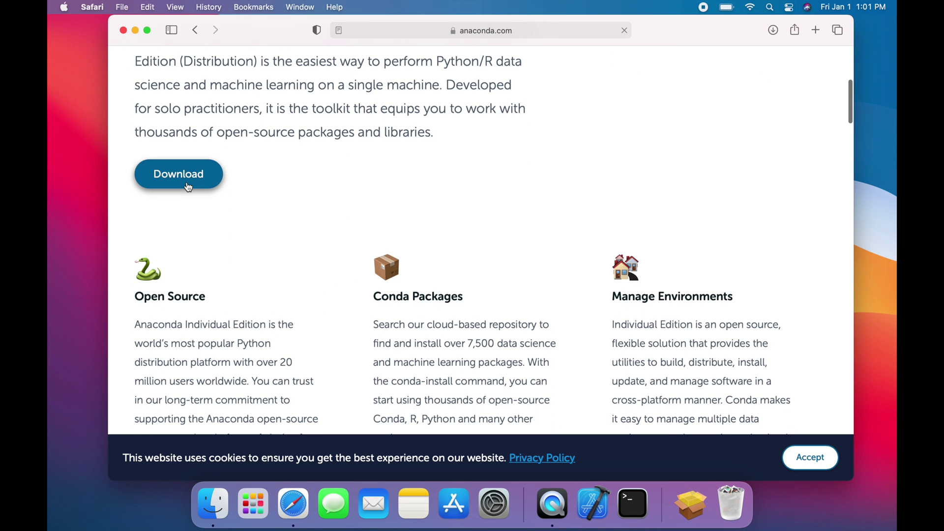
{"action": "scroll", "coordinate": [187, 186], "scroll_direction": "down", "scroll_amount": 6}
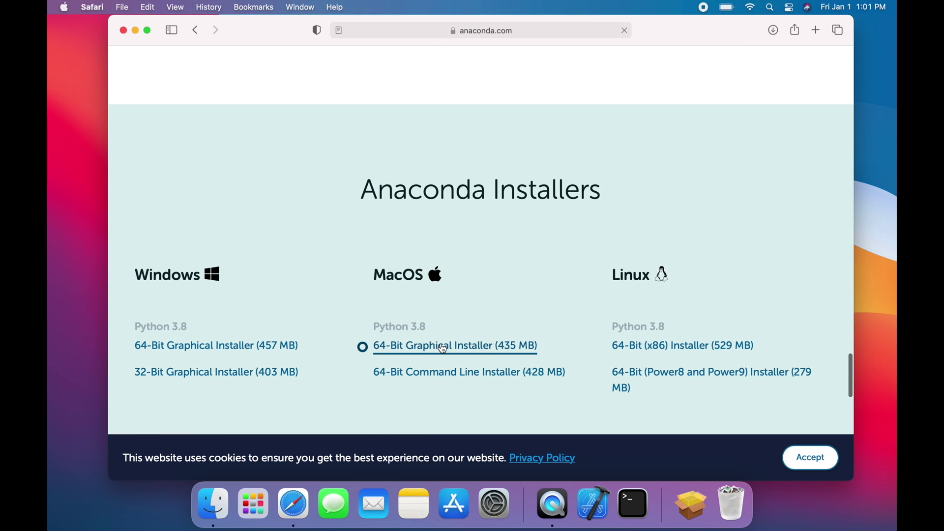
{"action": "left_click", "coordinate": [443, 349]}
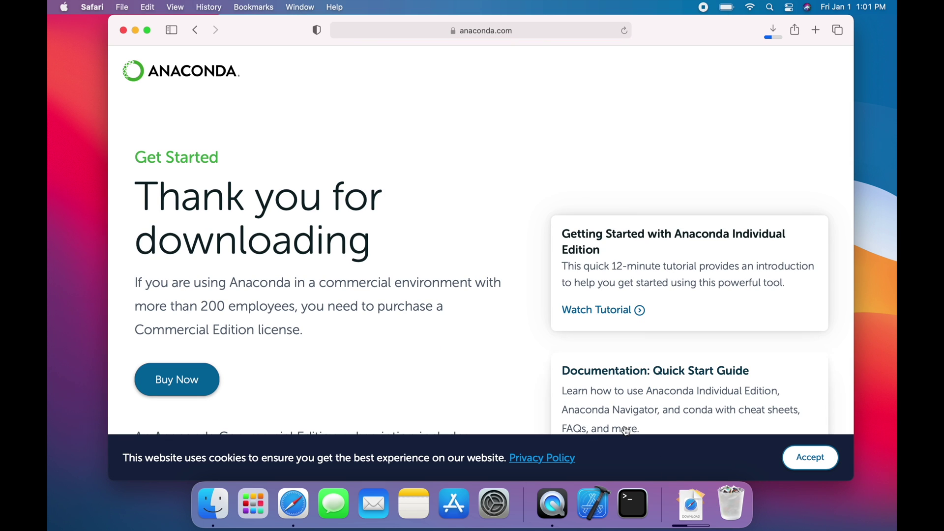
{"action": "left_click", "coordinate": [124, 30]}
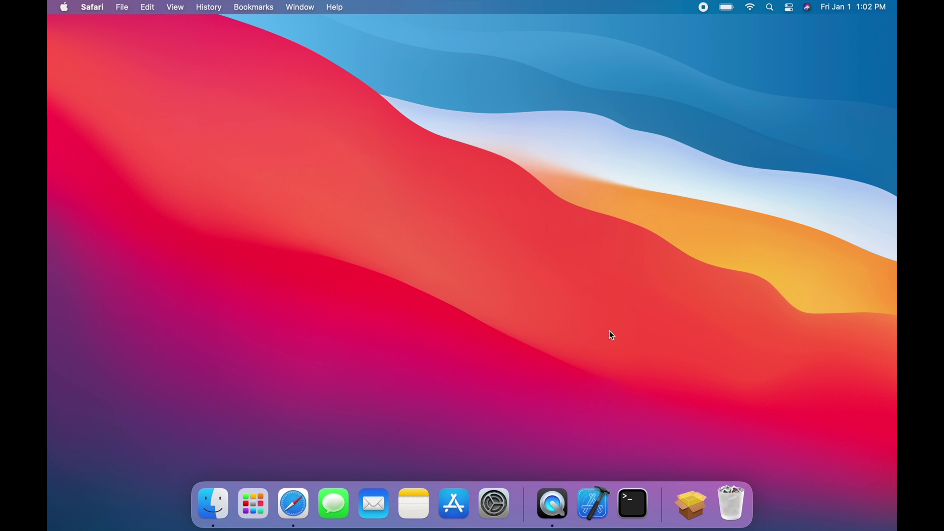
Open the downloaded Anaconda3-2020.11-MacOSX-x86_64.pkg and allow the package to run its compatibility check
{"action": "left_click", "coordinate": [693, 507]}
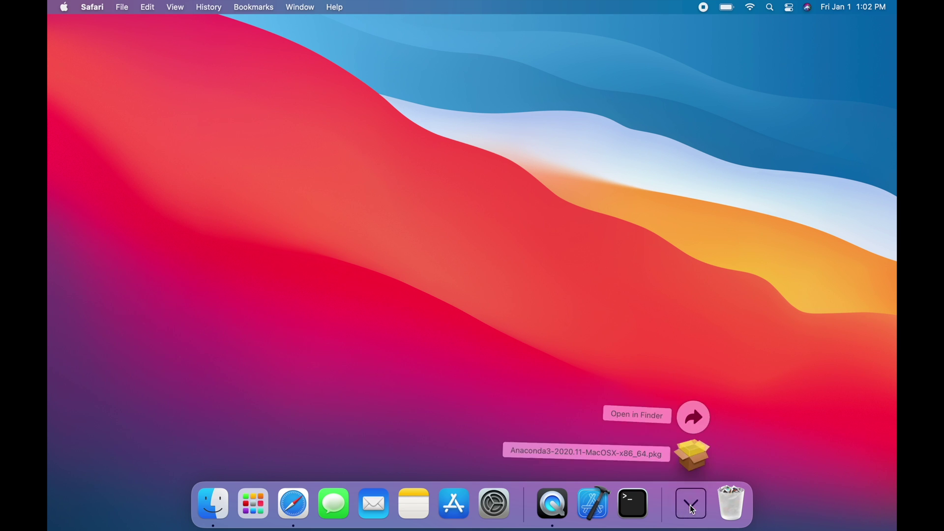
{"action": "left_click", "coordinate": [693, 458]}
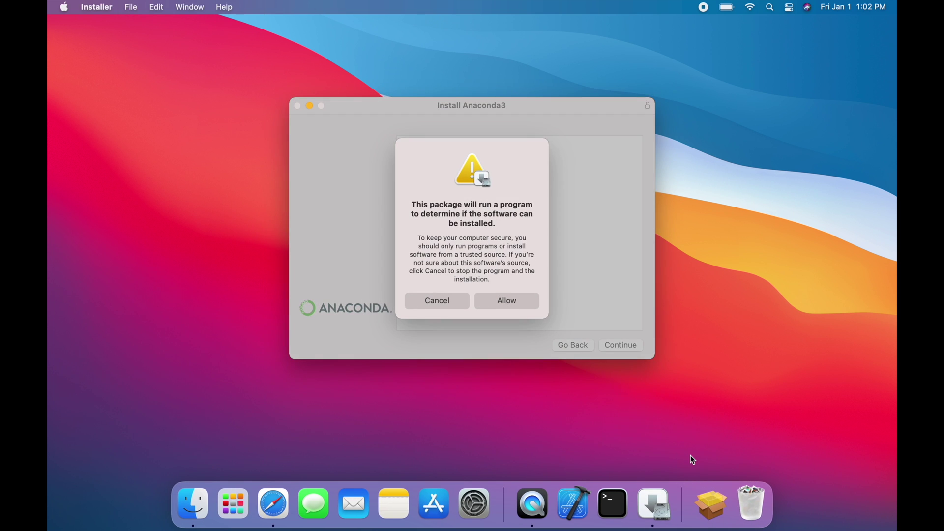
{"action": "left_click", "coordinate": [515, 305]}
{"action": "left_click", "coordinate": [514, 304]}
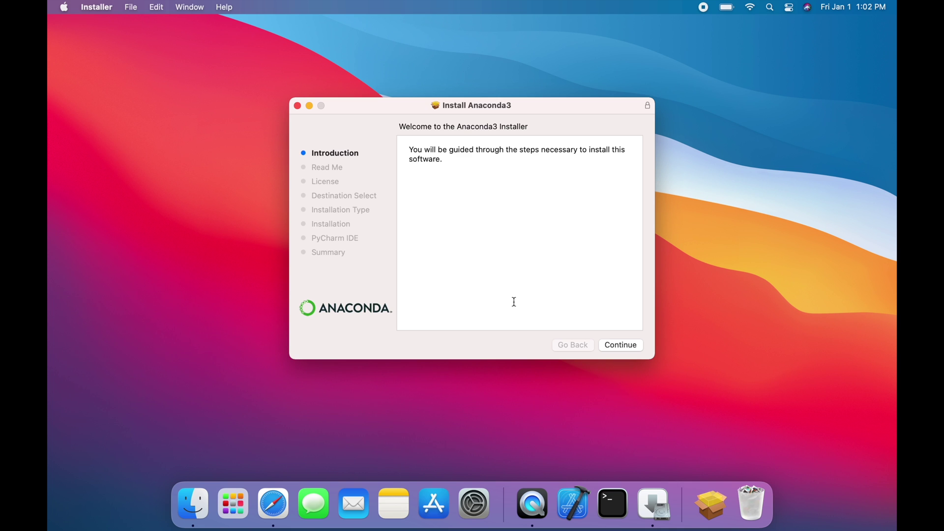
Advance the Anaconda3 installer through the introduction and Read Me pages and agree to the software license
{"action": "left_click", "coordinate": [615, 346]}
{"action": "left_click", "coordinate": [618, 350]}
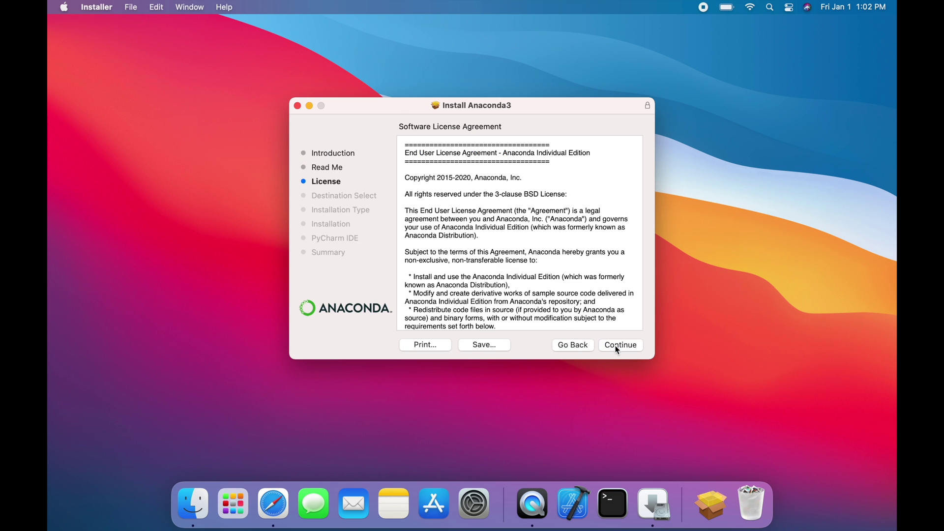
{"action": "left_click", "coordinate": [618, 346]}
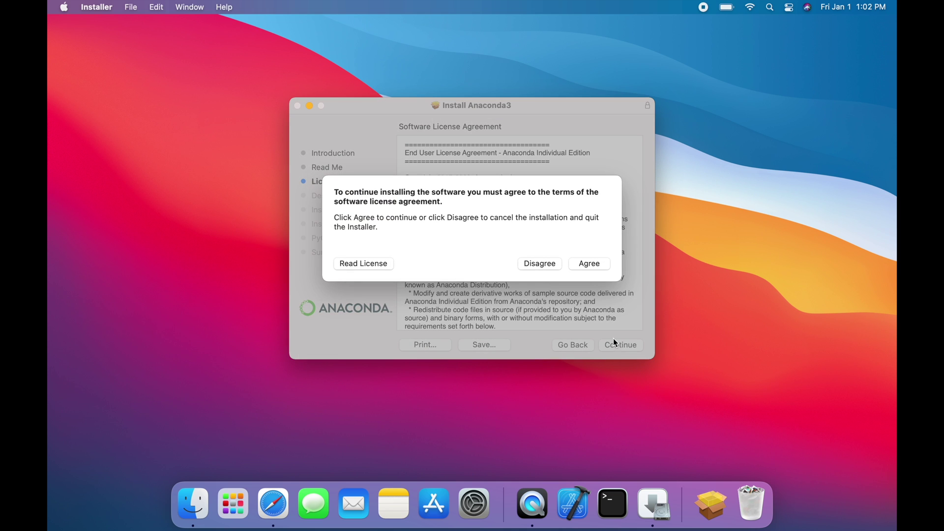
{"action": "left_click", "coordinate": [596, 263]}
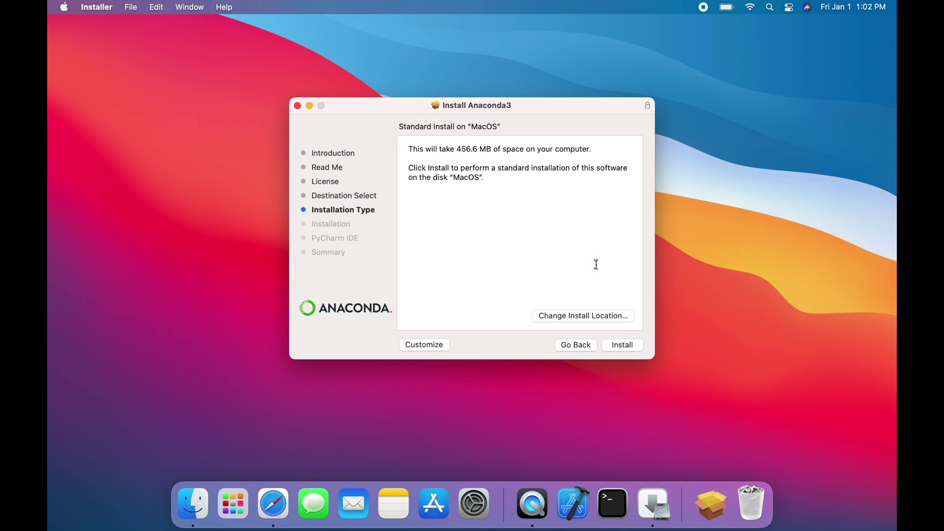
Run the standard installation, authorizing it with the account password and allowing Installer to access the Downloads folder
{"action": "left_click", "coordinate": [628, 346]}
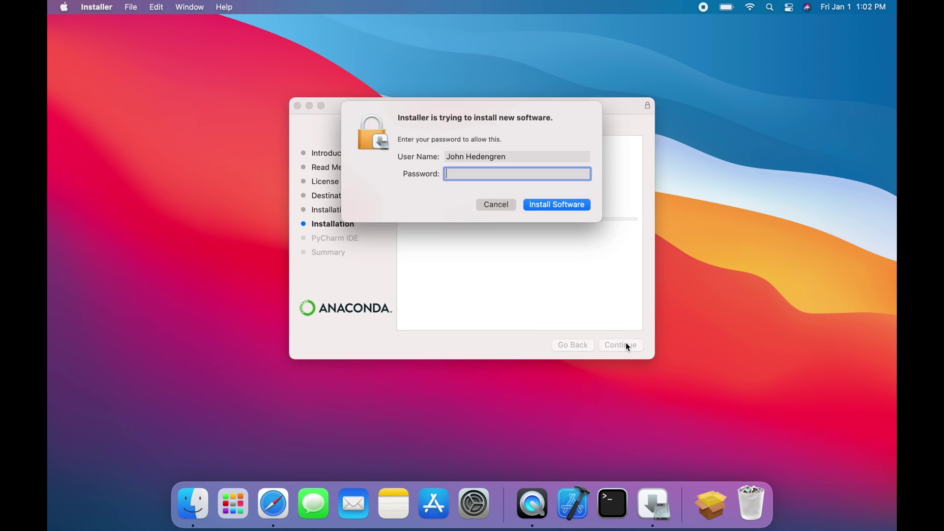
{"action": "type", "text": "********"}
{"action": "key", "text": "Return"}
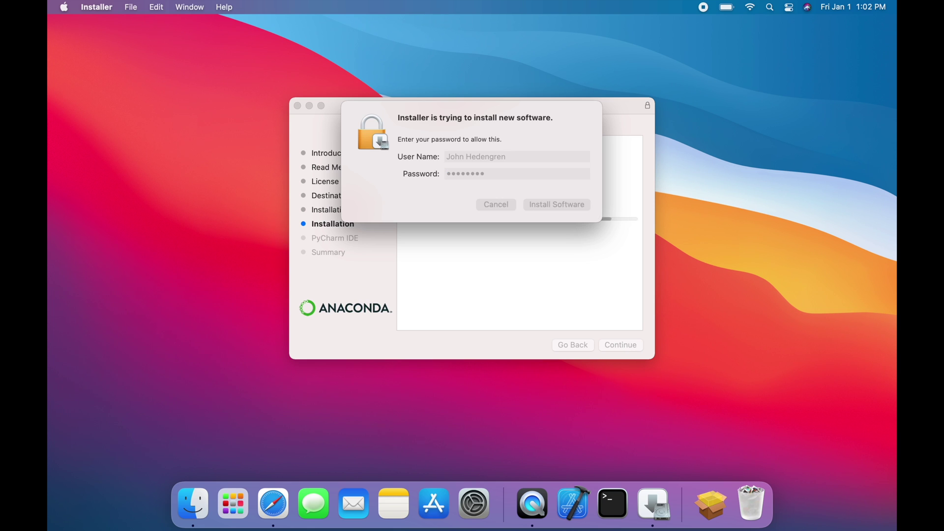
{"action": "type", "text": "********"}
{"action": "key", "text": "Return"}
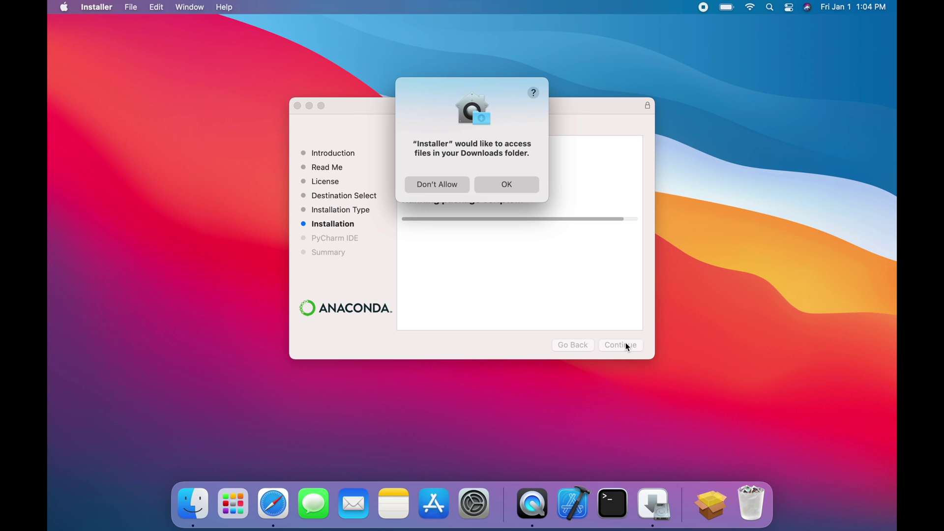
{"action": "left_click", "coordinate": [503, 187]}
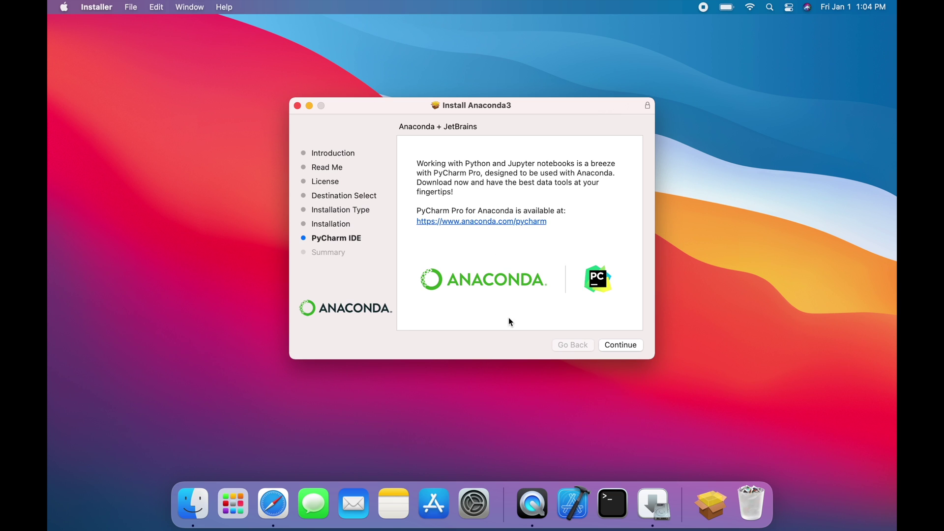
Finish the Anaconda3 installation past the PyCharm page, close the installer and move its package to the Trash
{"action": "left_click", "coordinate": [616, 346]}
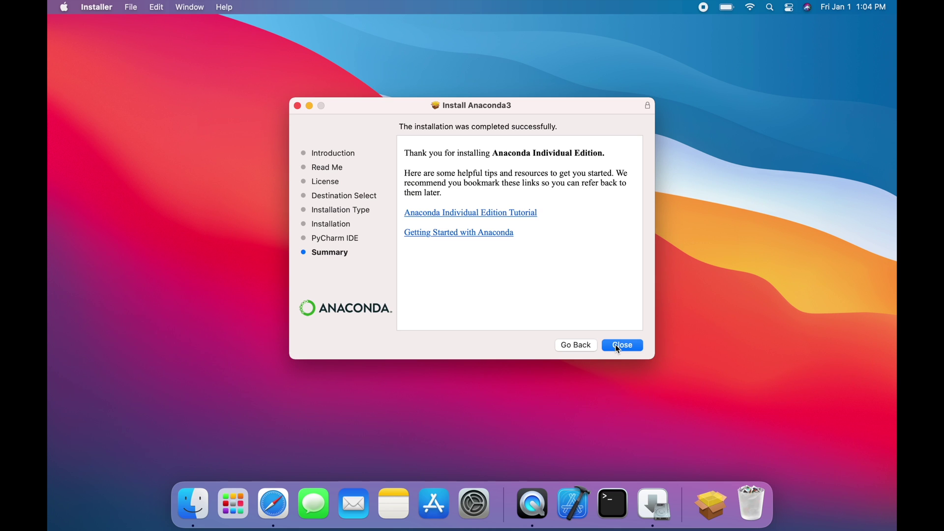
{"action": "left_click", "coordinate": [616, 344]}
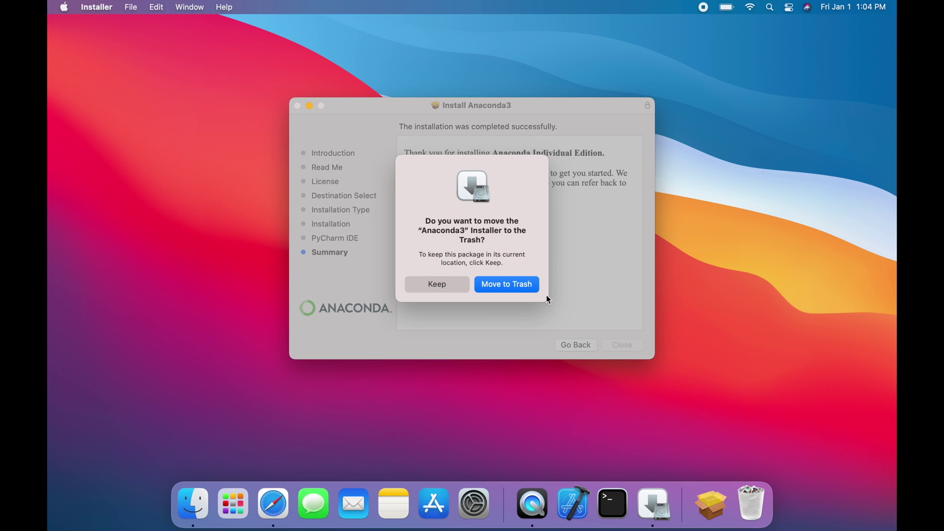
{"action": "left_click", "coordinate": [526, 286]}
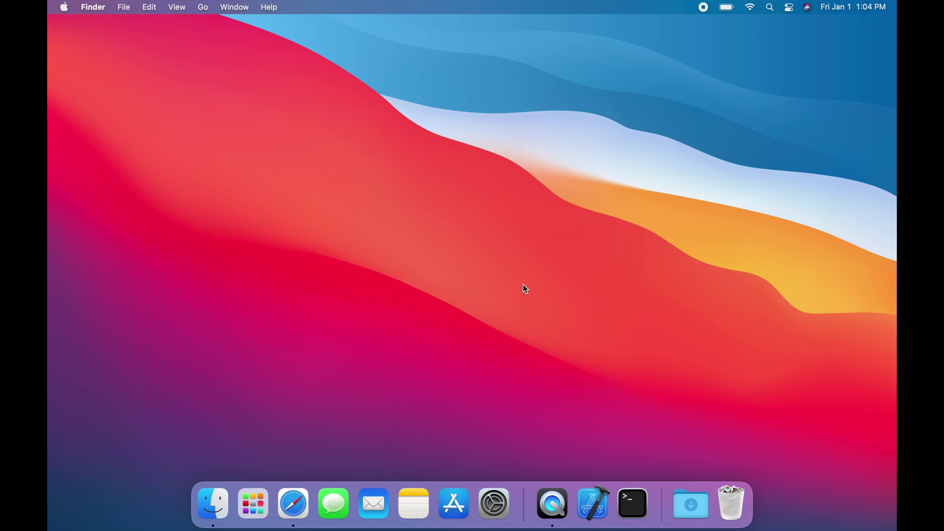
Open Anaconda-Navigator from the installed applications and launch Jupyter Notebook from it
{"action": "left_click", "coordinate": [260, 498]}
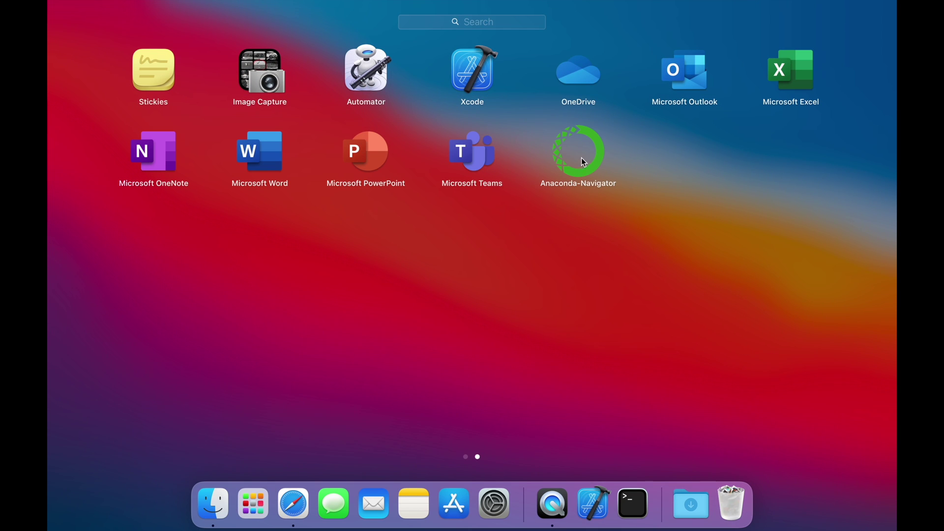
{"action": "left_click", "coordinate": [586, 160]}
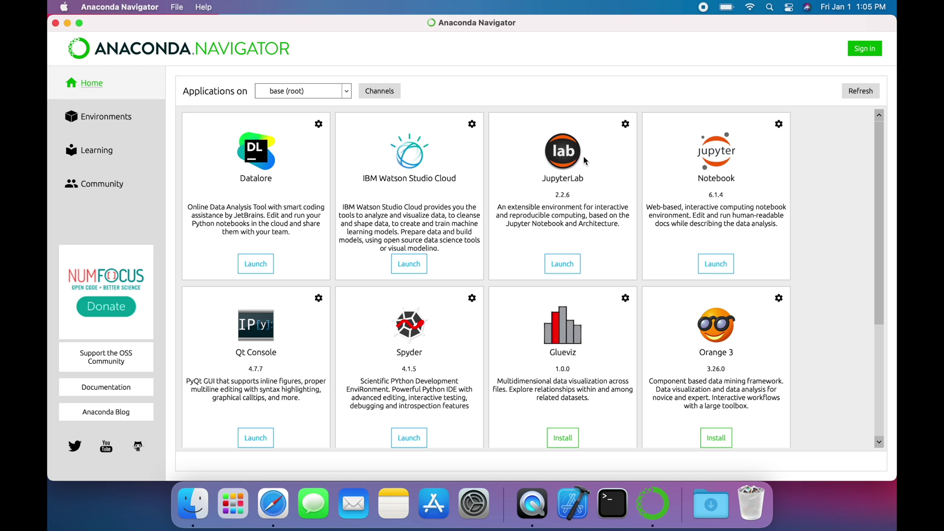
{"action": "left_click", "coordinate": [716, 265]}
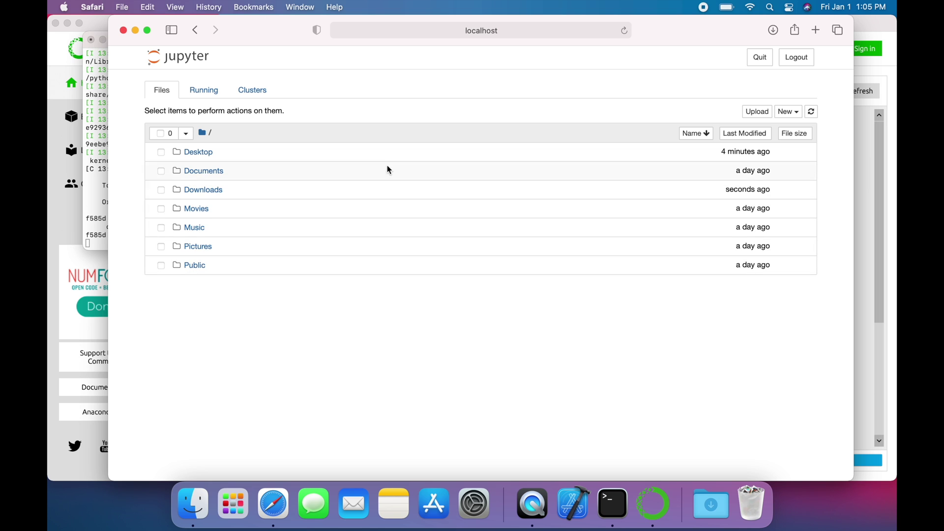
Open the Desktop folder in Jupyter, allowing Terminal to access it, and create a new Python 3 notebook there
{"action": "left_click", "coordinate": [199, 154]}
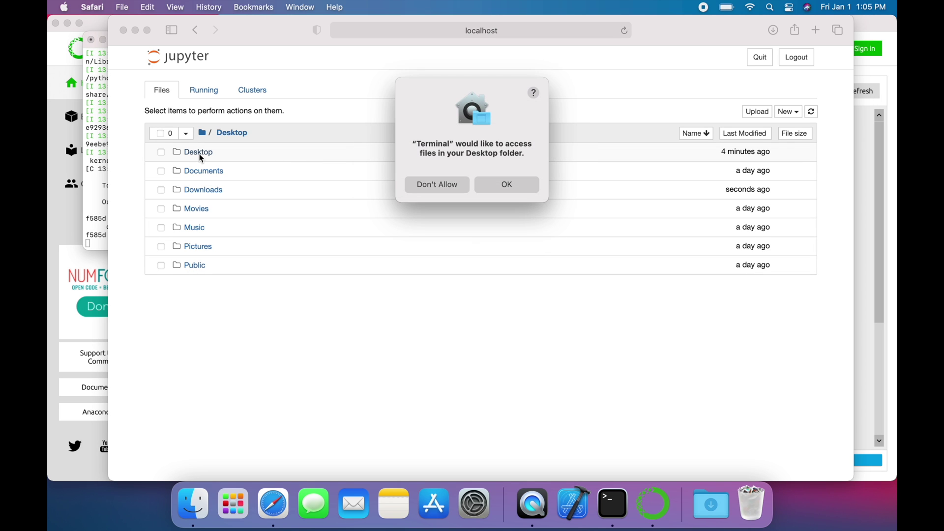
{"action": "left_click", "coordinate": [505, 186]}
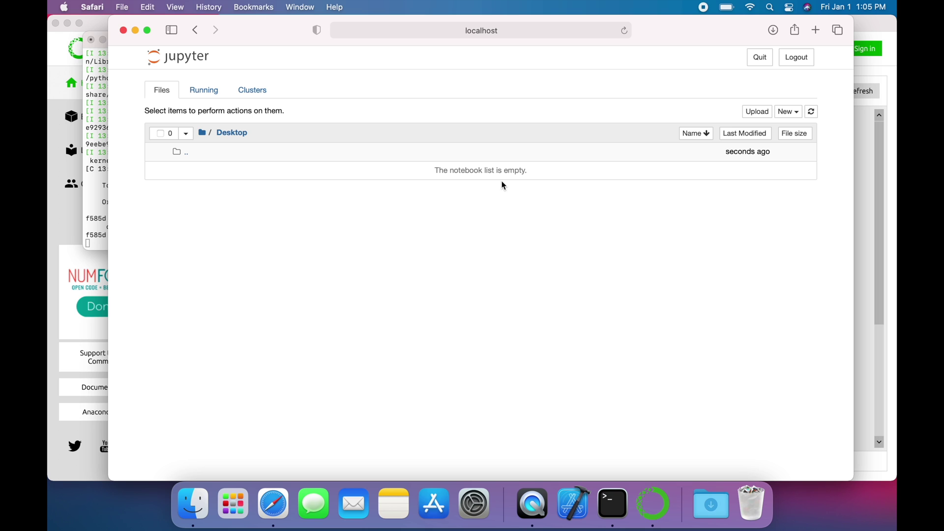
{"action": "left_click", "coordinate": [788, 115]}
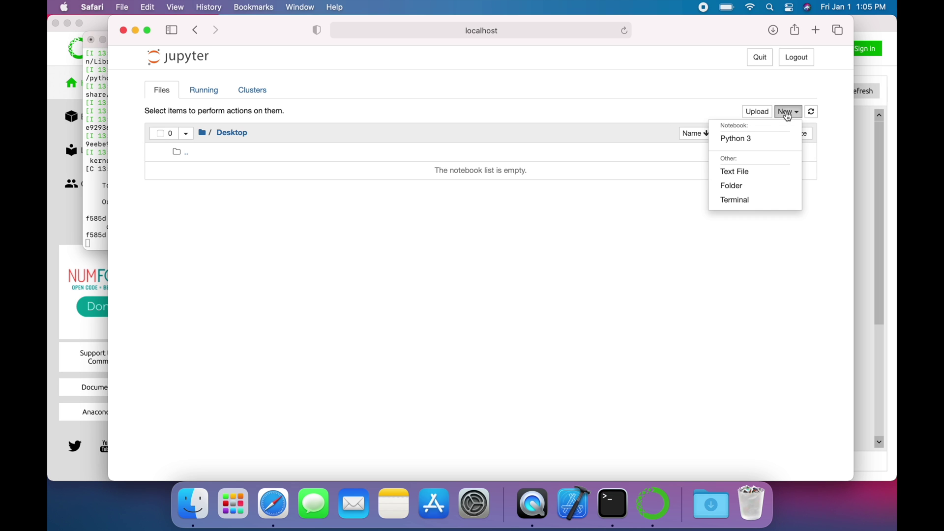
{"action": "left_click", "coordinate": [752, 141]}
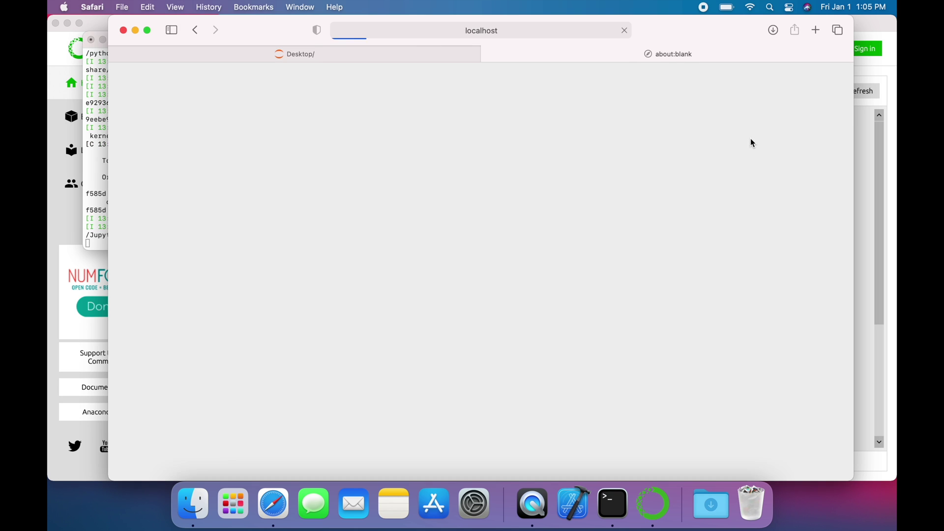
Enter print('Hello World') in the notebook's first cell and run it
{"action": "type", "text": "print('Hello World"}
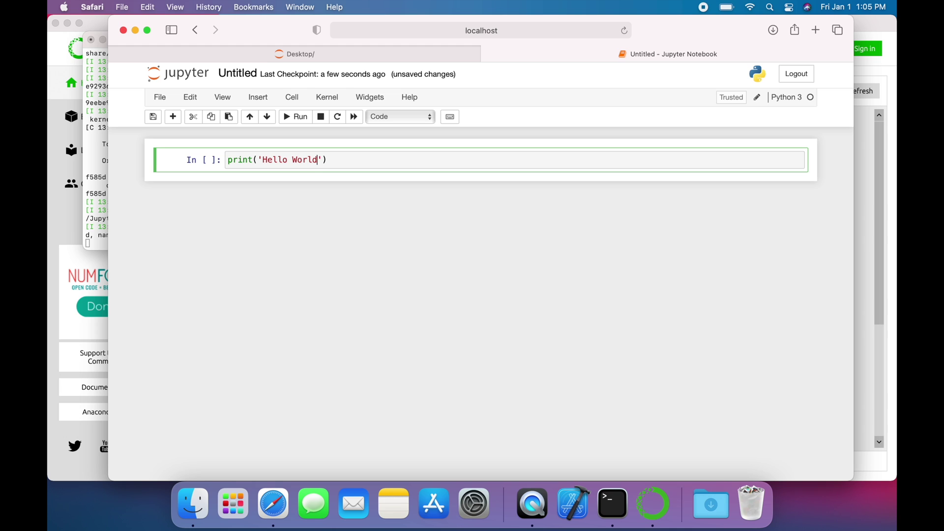
{"action": "key", "text": "Return"}
{"action": "key", "text": "BackSpace"}
{"action": "key", "text": "ctrl+Return"}
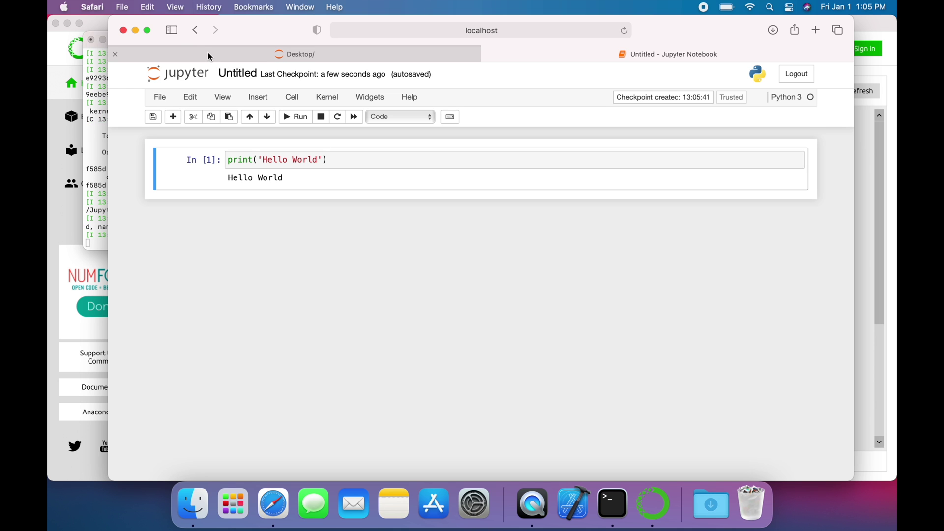
Close the Jupyter Notebook browser window and its Terminal window, terminating the running server processes
{"action": "left_click", "coordinate": [126, 33]}
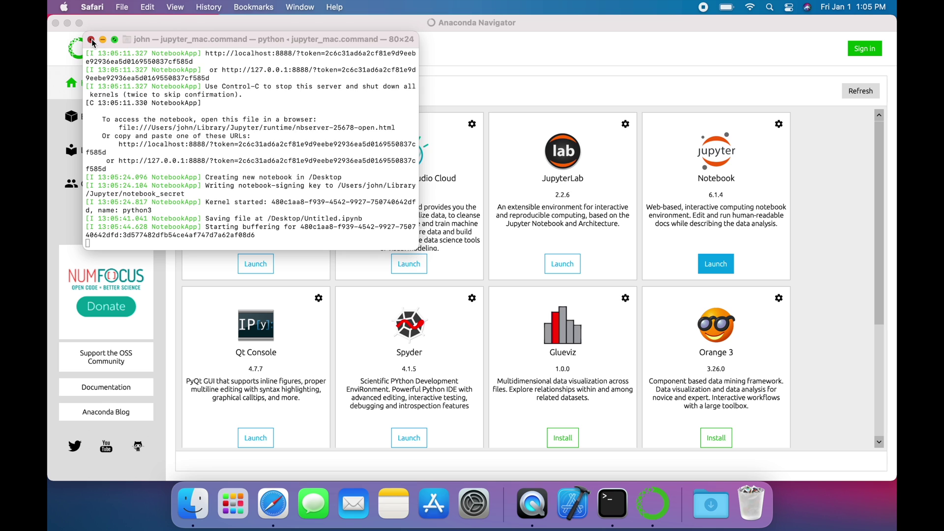
{"action": "left_click", "coordinate": [91, 40]}
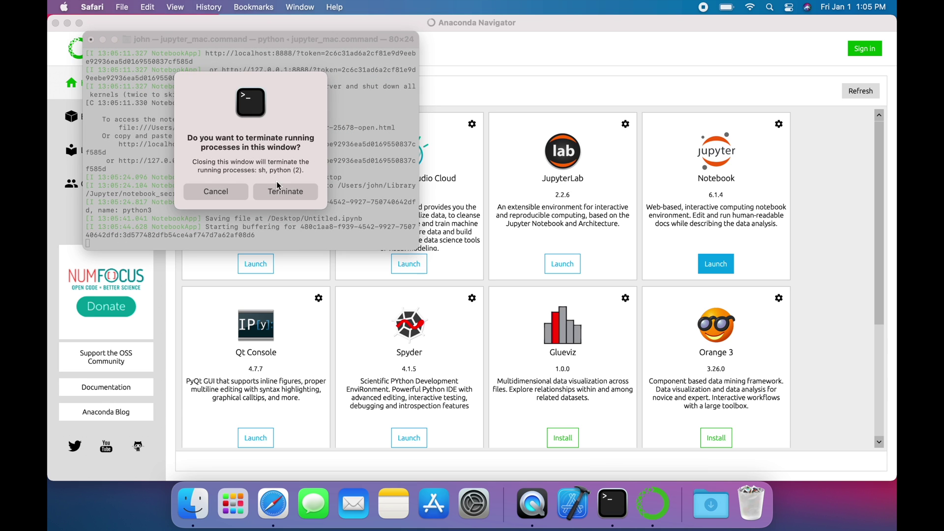
{"action": "left_click", "coordinate": [288, 193]}
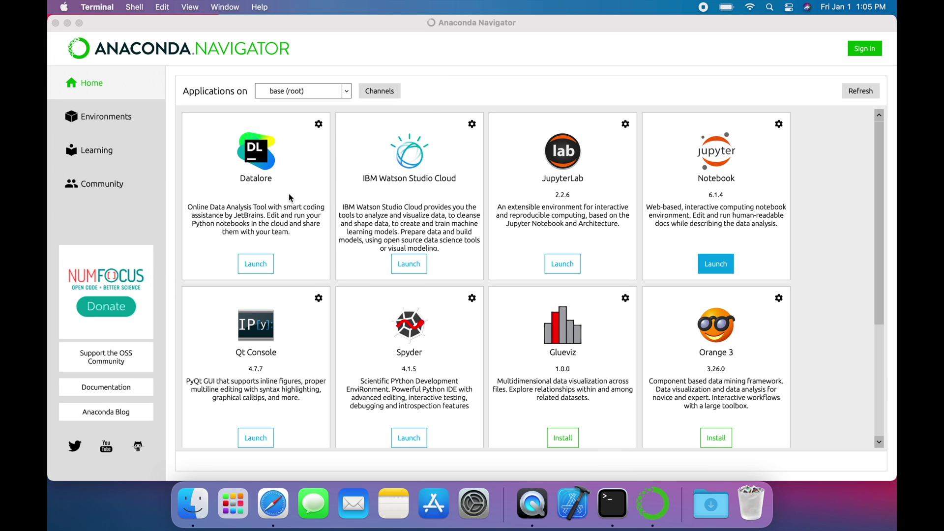
Launch JupyterLab from Anaconda Navigator and open Untitled.ipynb from the Desktop folder, allowing Desktop access
{"action": "left_click", "coordinate": [561, 263]}
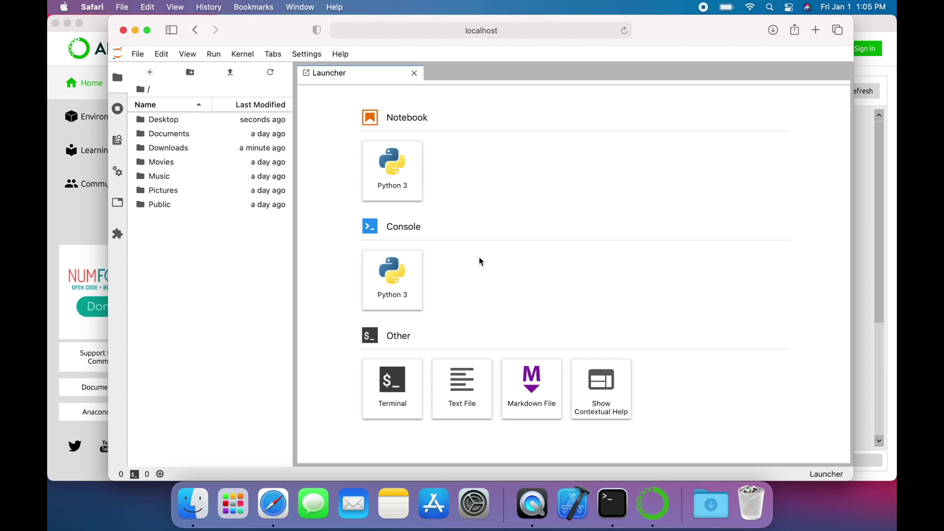
{"action": "left_click", "coordinate": [164, 122]}
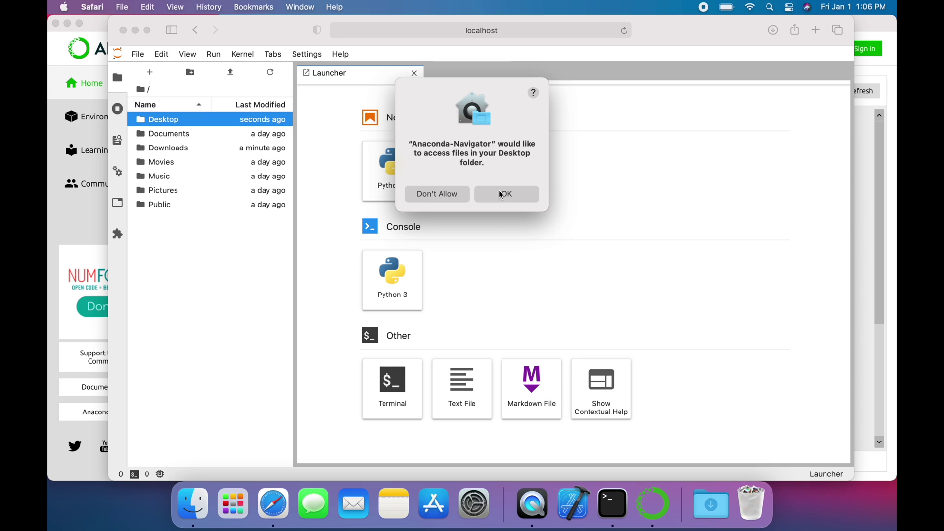
{"action": "left_click", "coordinate": [501, 194]}
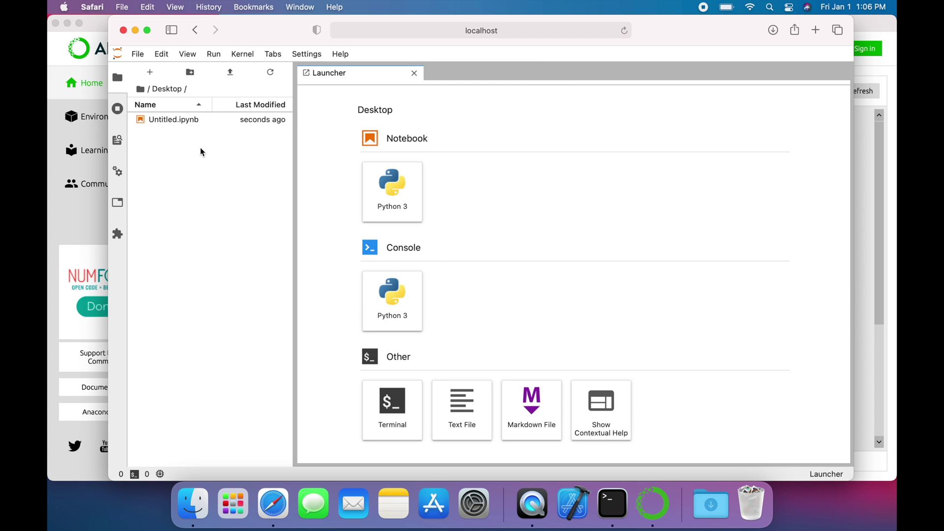
{"action": "left_click", "coordinate": [169, 120]}
{"action": "double_click", "coordinate": [169, 121]}
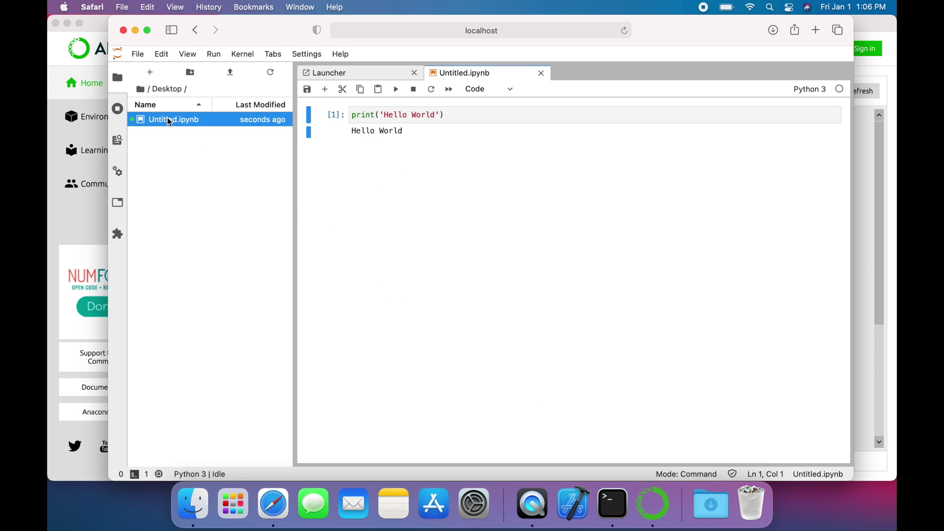
Close the Untitled.ipynb notebook in JupyterLab and close its browser window
{"action": "left_click", "coordinate": [447, 113]}
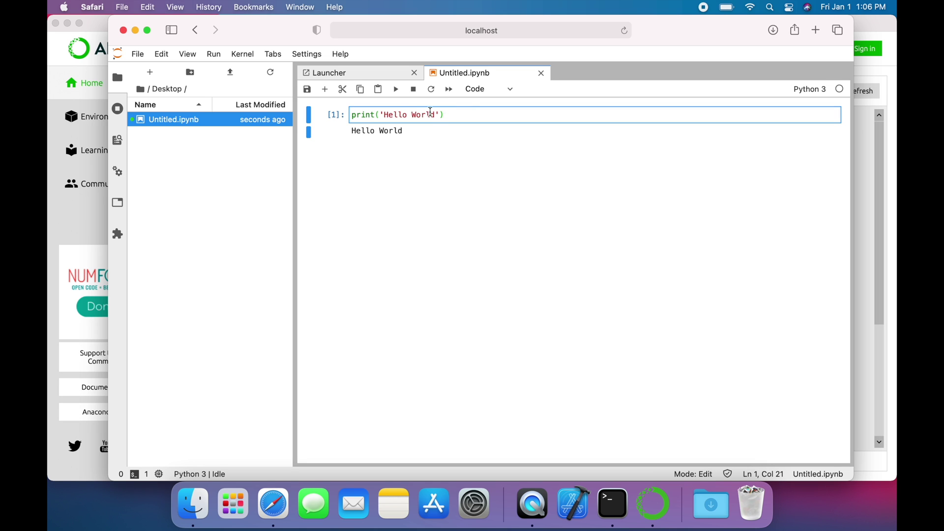
{"action": "left_click", "coordinate": [542, 73]}
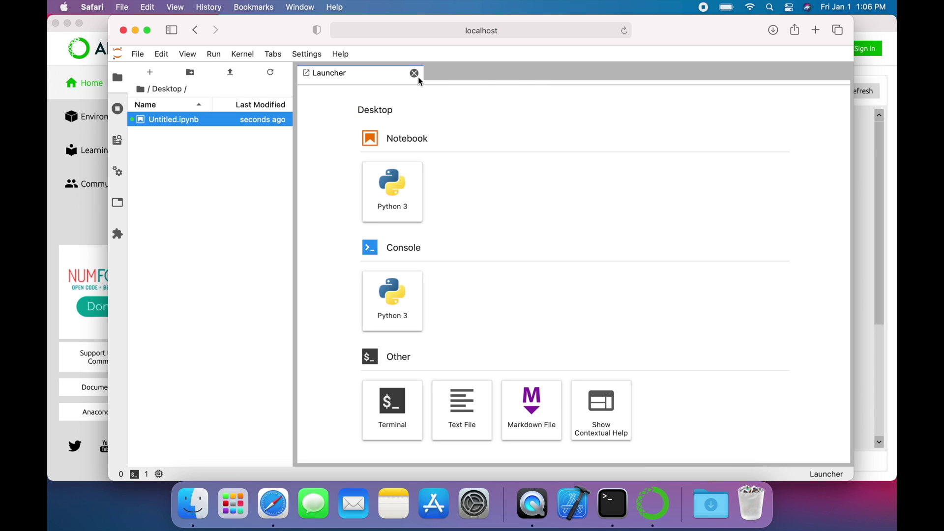
{"action": "left_click", "coordinate": [123, 30]}
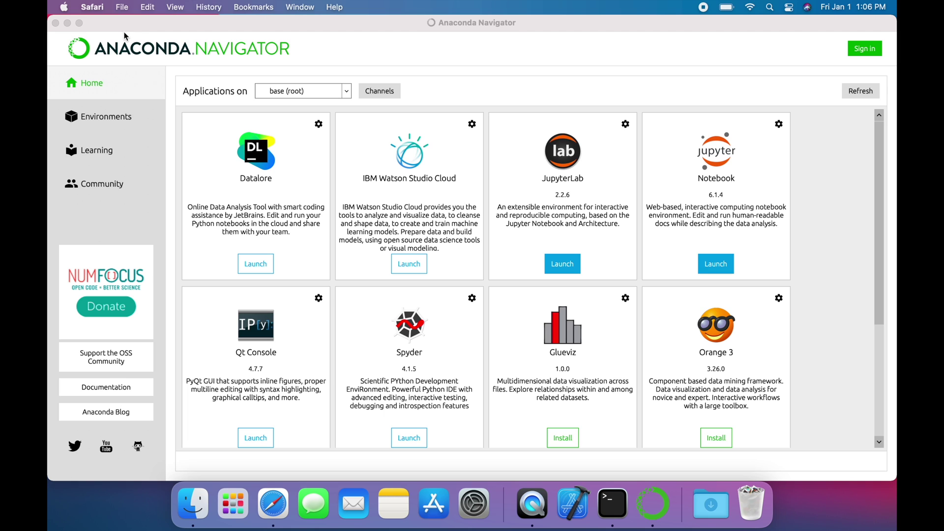
Launch Spyder from Anaconda Navigator, allowing access to the Downloads folder and dismissing the update and Kite dialogs
{"action": "left_click", "coordinate": [406, 439]}
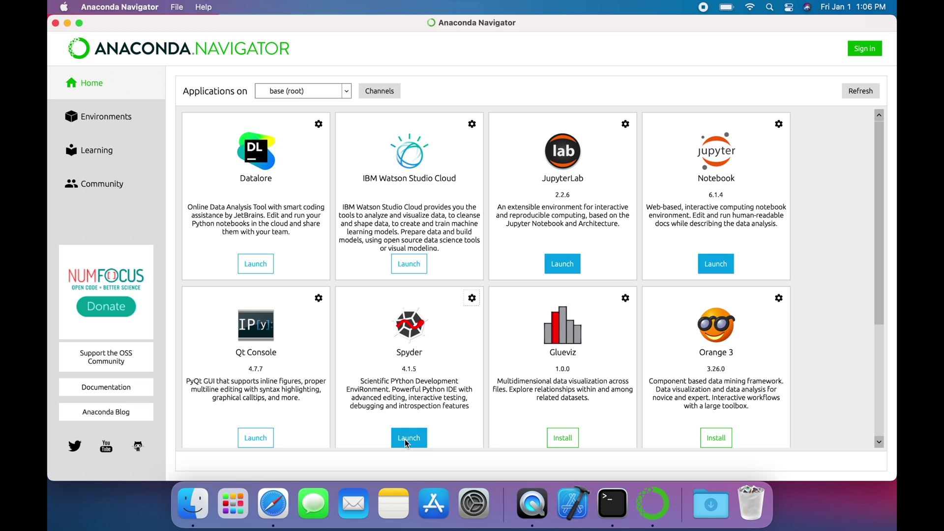
{"action": "left_click", "coordinate": [411, 438]}
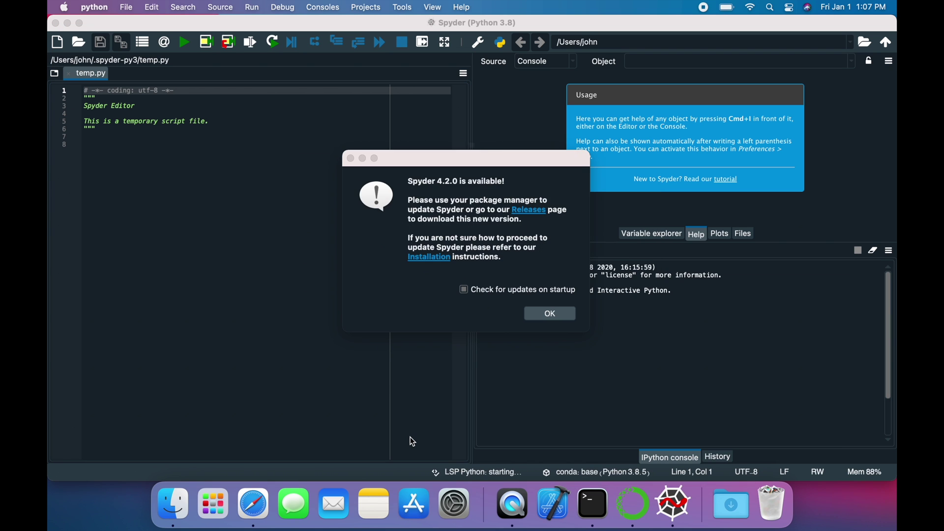
{"action": "left_click", "coordinate": [511, 194]}
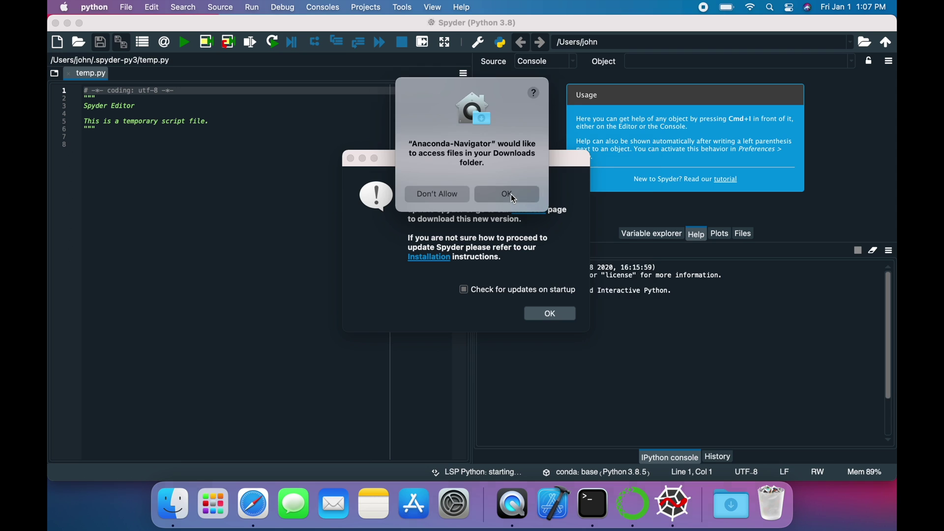
{"action": "left_click", "coordinate": [511, 194]}
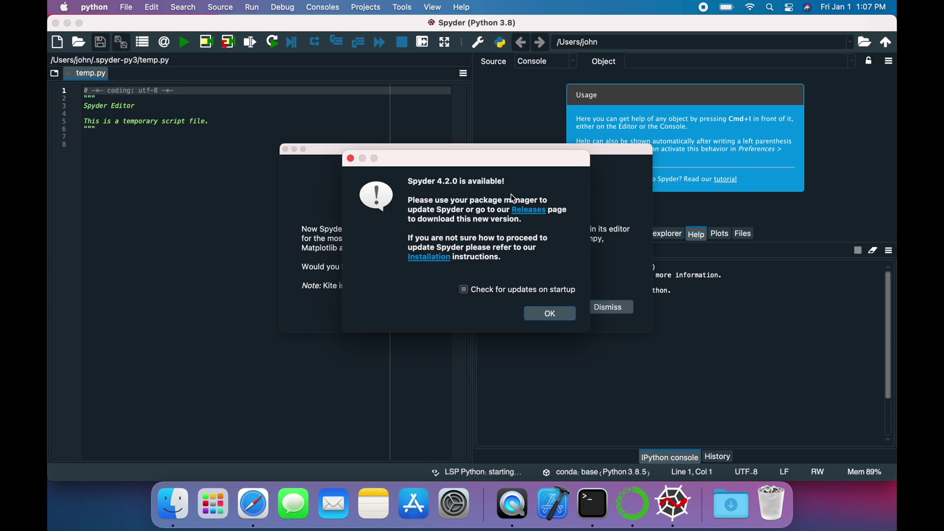
{"action": "left_click", "coordinate": [551, 317]}
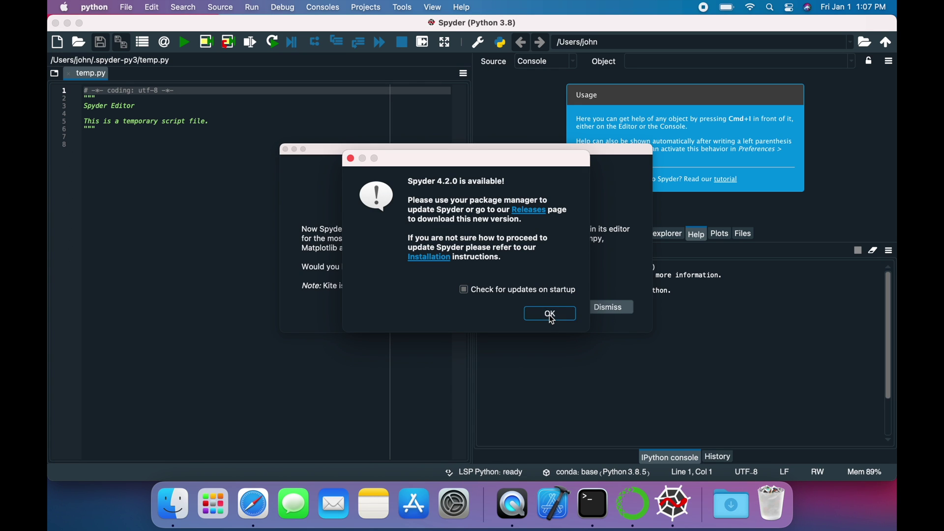
{"action": "left_click", "coordinate": [607, 310]}
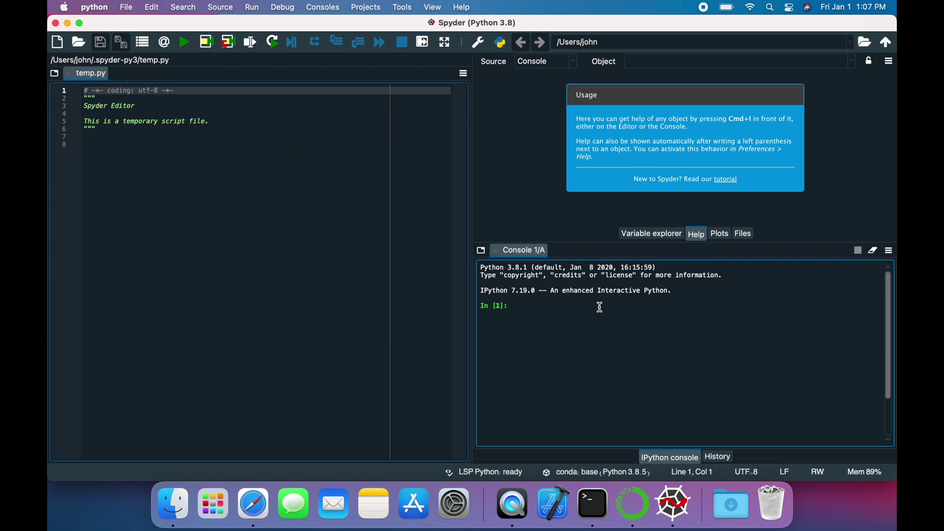
Add the line print('Hello, World!') below the docstring in temp.py
{"action": "left_click", "coordinate": [113, 128]}
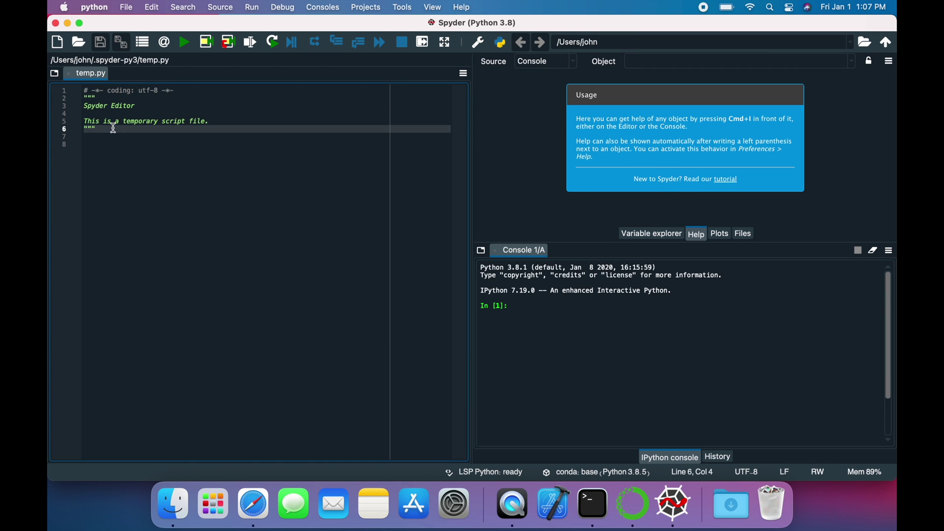
{"action": "key", "text": "Return"}
{"action": "key", "text": "Return"}
{"action": "type", "text": "pr"}
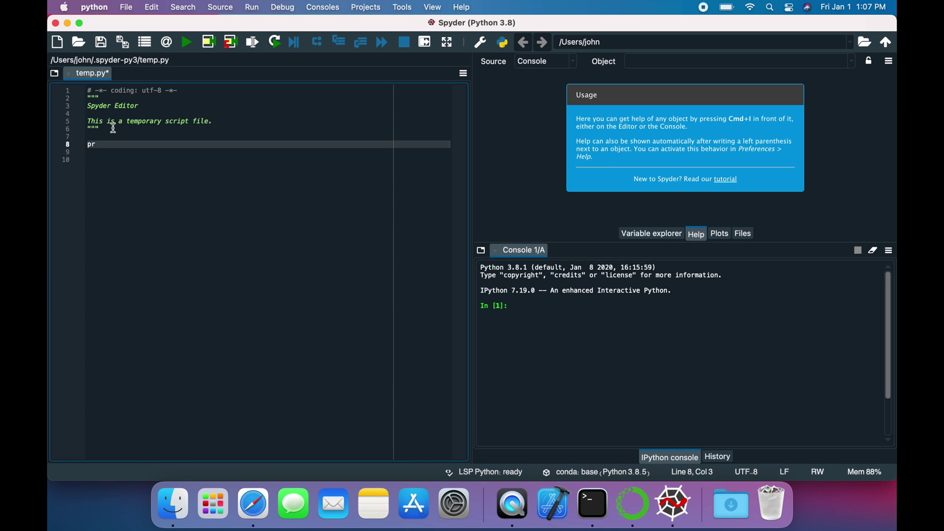
{"action": "type", "text": "int('"}
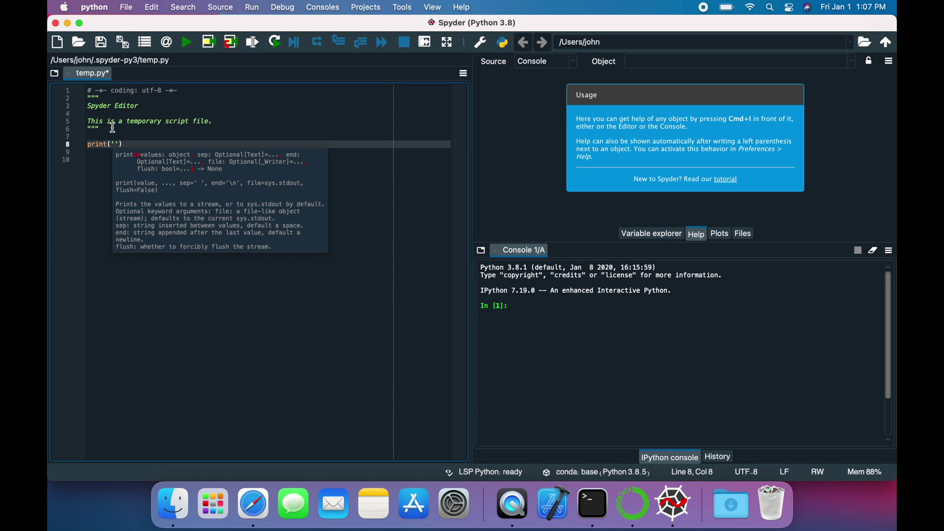
{"action": "type", "text": "Hellow, W"}
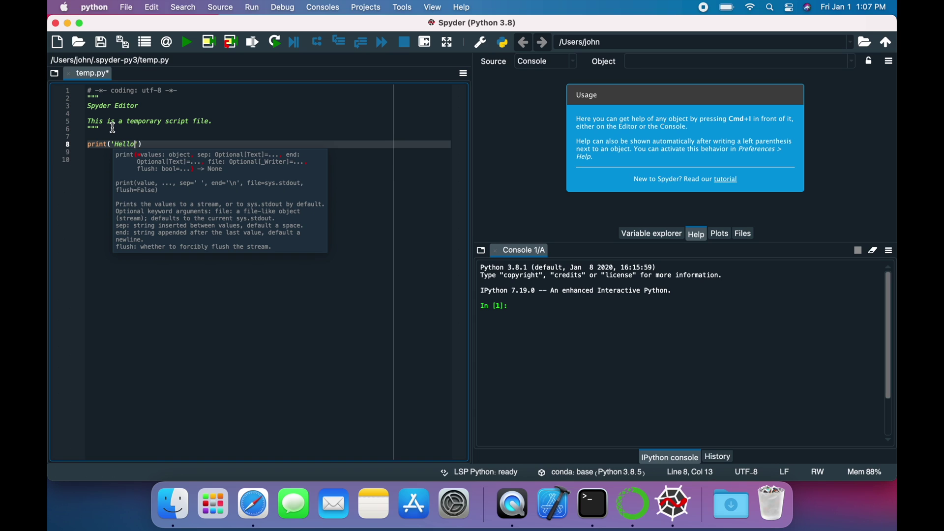
{"action": "type", "text": "orld!"}
{"action": "left_click", "coordinate": [138, 144]}
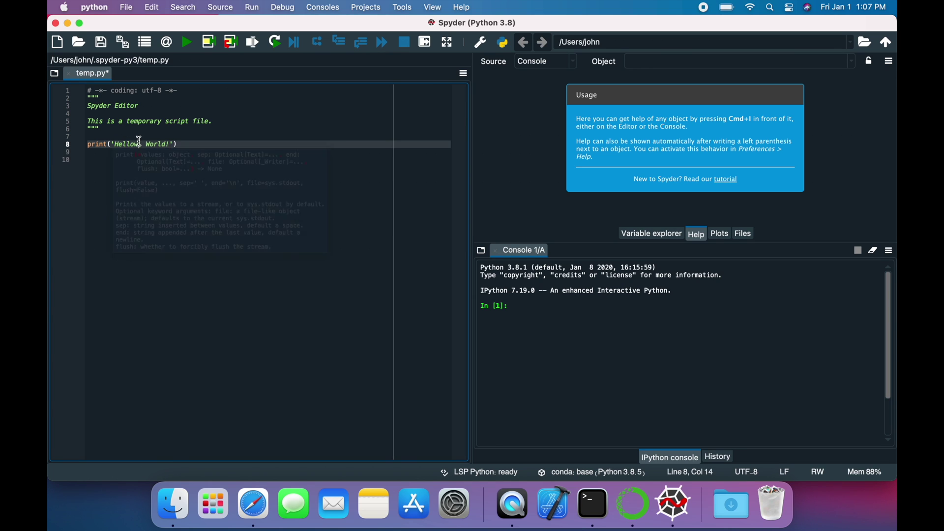
{"action": "key", "text": "BackSpace"}
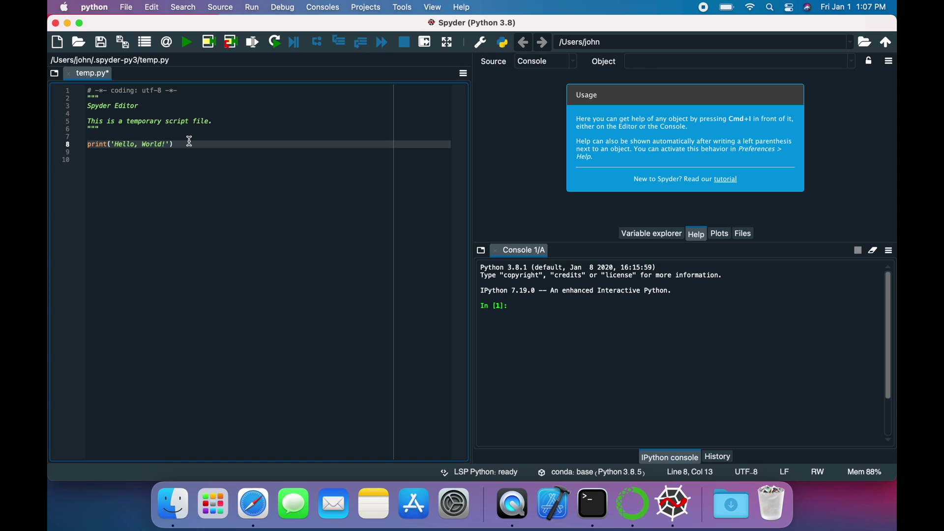
Run temp.py in the current console with the default run settings and close the Spyder window
{"action": "left_click", "coordinate": [186, 49]}
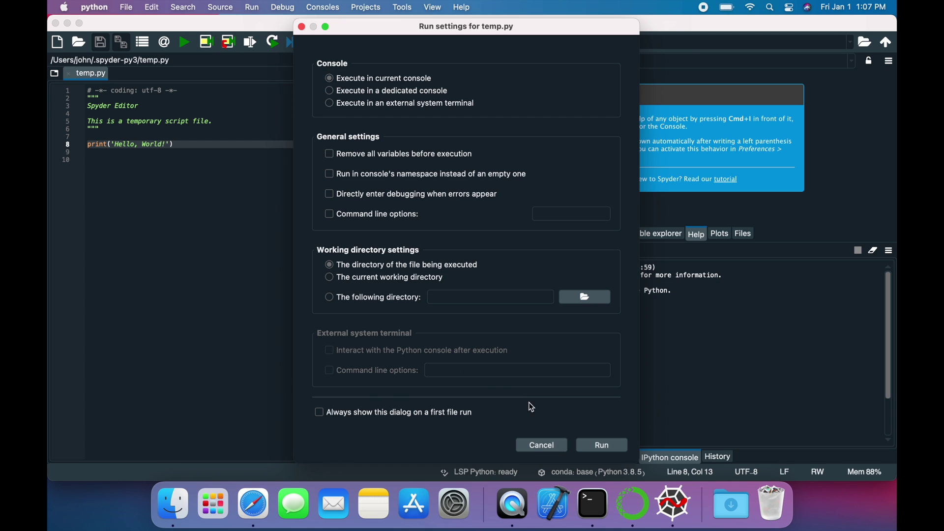
{"action": "left_click", "coordinate": [600, 446]}
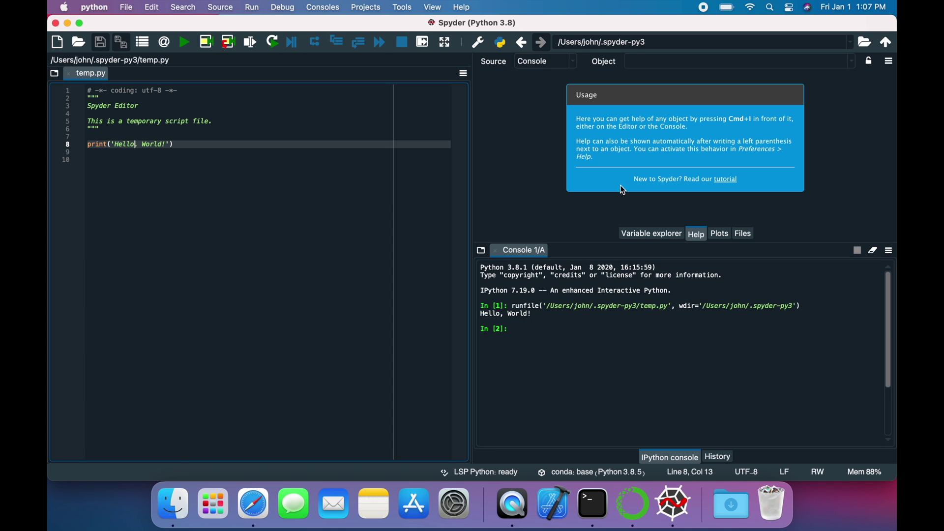
{"action": "left_click", "coordinate": [56, 23]}
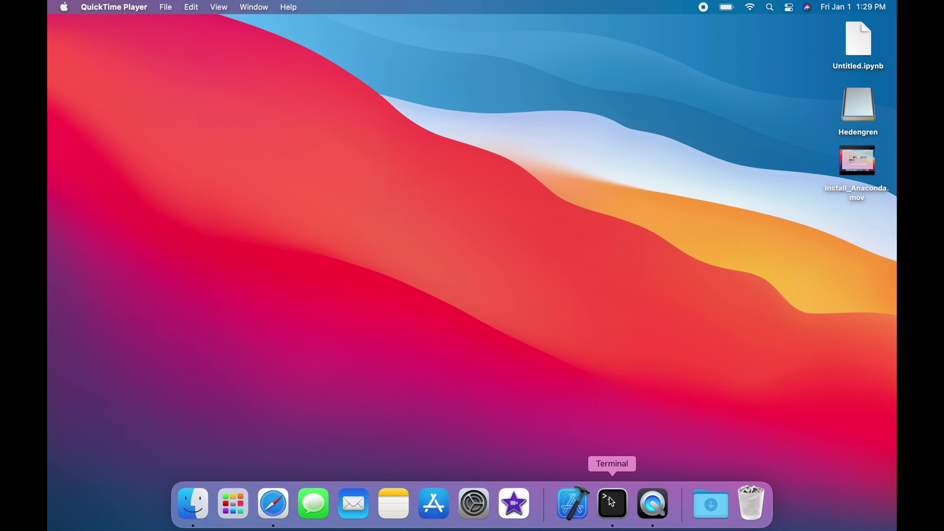
Open a Terminal window and enlarge its text for easier reading
{"action": "left_click", "coordinate": [611, 501]}
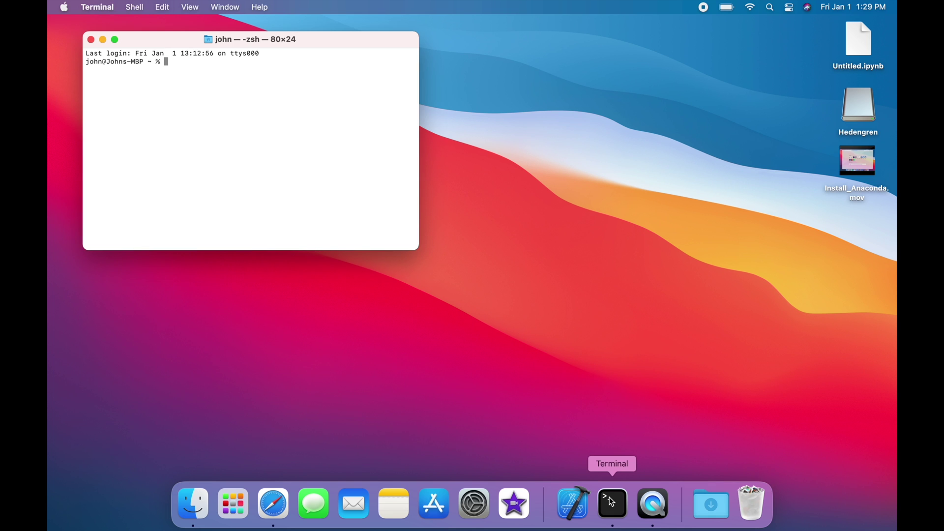
{"action": "key", "text": "super+plus"}
{"action": "key", "text": "super+plus"}
{"action": "key", "text": "super+plus"}
{"action": "key", "text": "super+plus"}
{"action": "key", "text": "super+plus"}
{"action": "key", "text": "super+plus"}
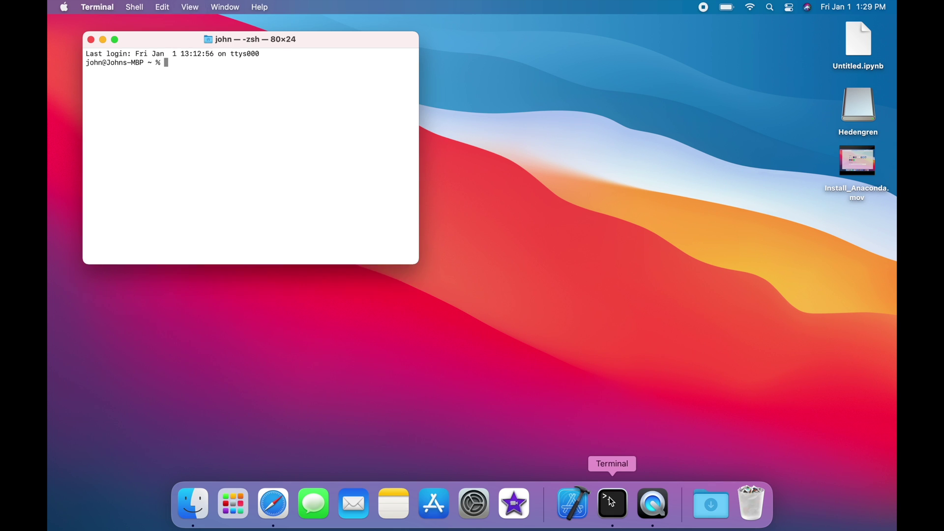
{"action": "key", "text": "super+plus"}
{"action": "key", "text": "super+plus"}
{"action": "key", "text": "super+plus"}
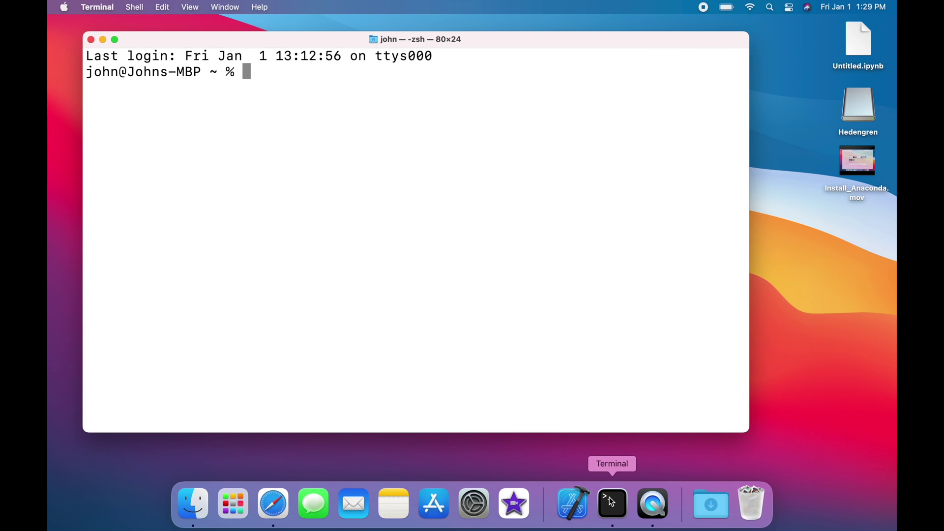
{"action": "key", "text": "super+minus"}
Change to the /opt/ directory and list its contents
{"action": "type", "text": "cd /opt/"}
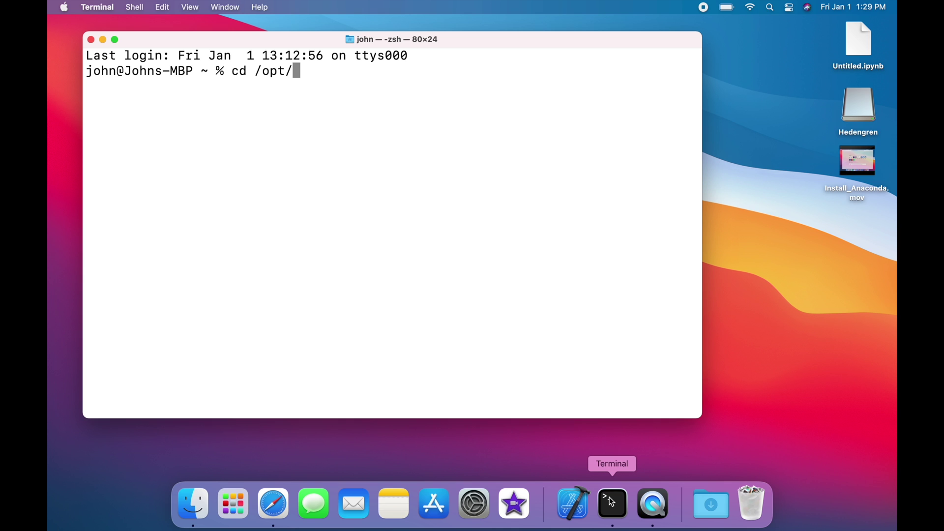
{"action": "key", "text": "Return"}
{"action": "type", "text": "ls"}
{"action": "key", "text": "Return"}
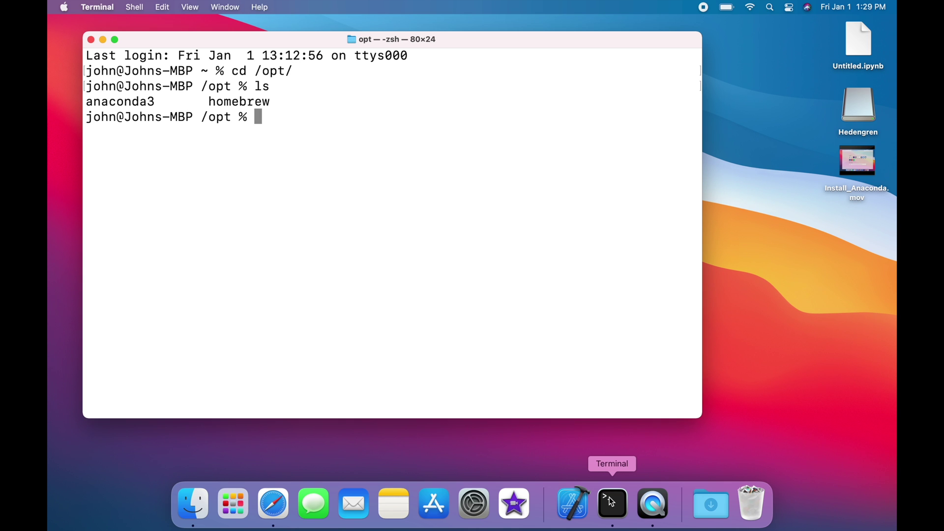
Go into the anaconda3 directory, list its contents, and change to its bin subdirectory
{"action": "type", "text": "cd an"}
{"action": "key", "text": "Tab"}
{"action": "key", "text": "Return"}
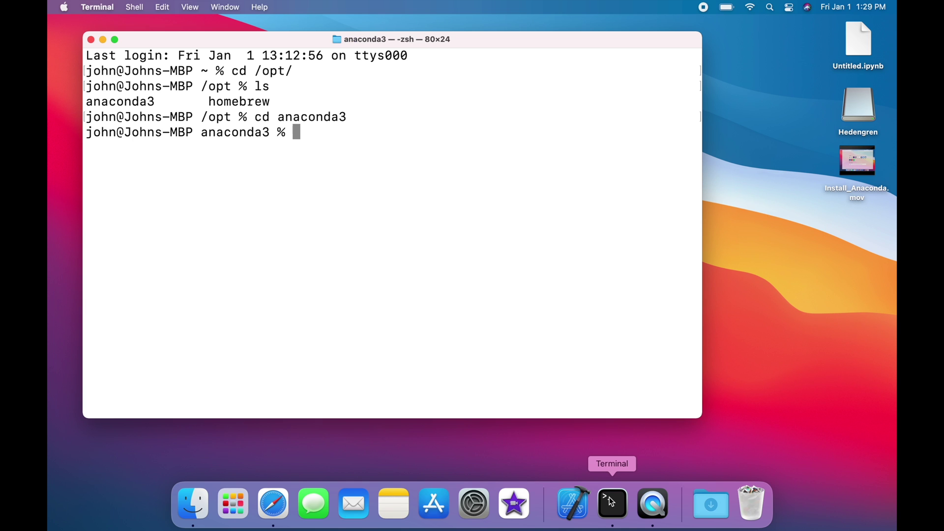
{"action": "type", "text": "ls"}
{"action": "key", "text": "Return"}
{"action": "type", "text": "cd bin"}
{"action": "key", "text": "Return"}
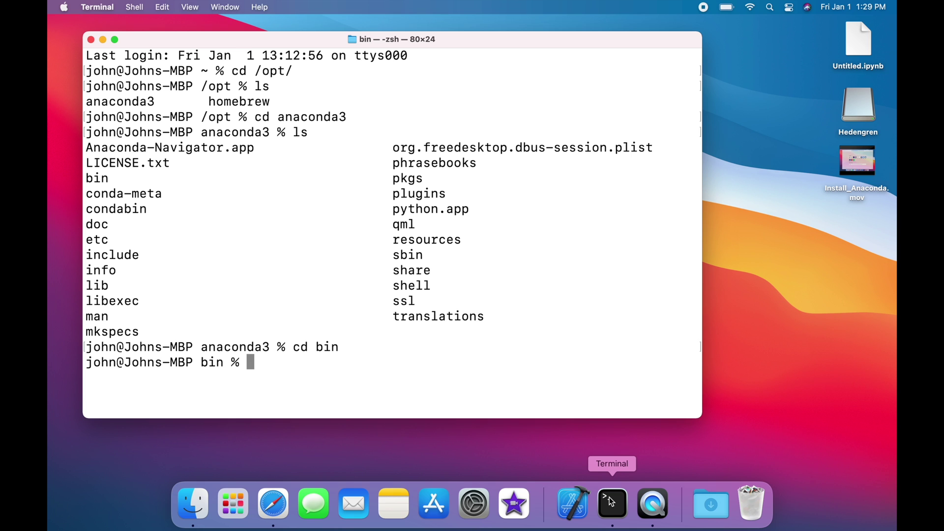
Look up the files in bin whose names start with py and with pi, using name completion
{"action": "type", "text": "ls py"}
{"action": "key", "text": "Tab"}
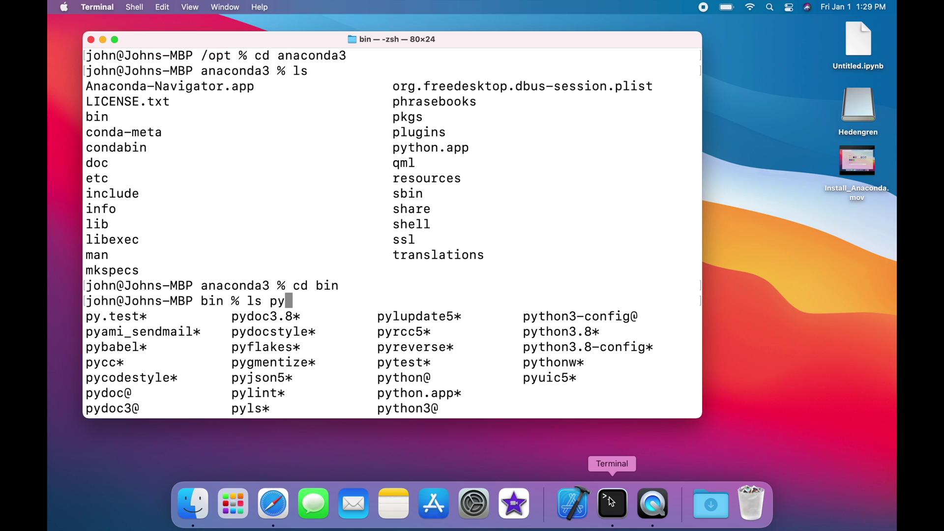
{"action": "key", "text": "BackSpace"}
{"action": "type", "text": "i"}
{"action": "key", "text": "Tab"}
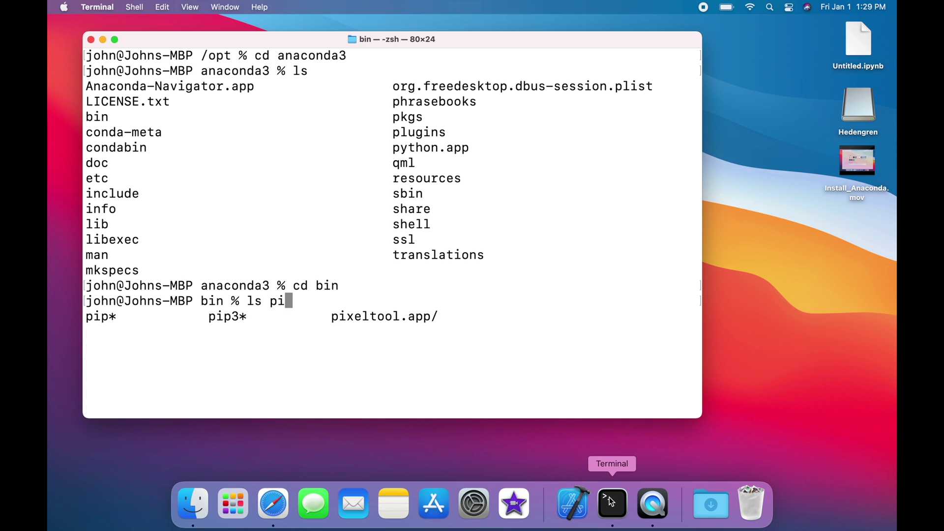
Check the python executable's architecture with the command file python and highlight the architecture name
{"action": "key", "text": "BackSpace"}
{"action": "key", "text": "BackSpace"}
{"action": "key", "text": "BackSpace"}
{"action": "key", "text": "BackSpace"}
{"action": "key", "text": "BackSpace"}
{"action": "type", "text": "file python"}
{"action": "key", "text": "Return"}
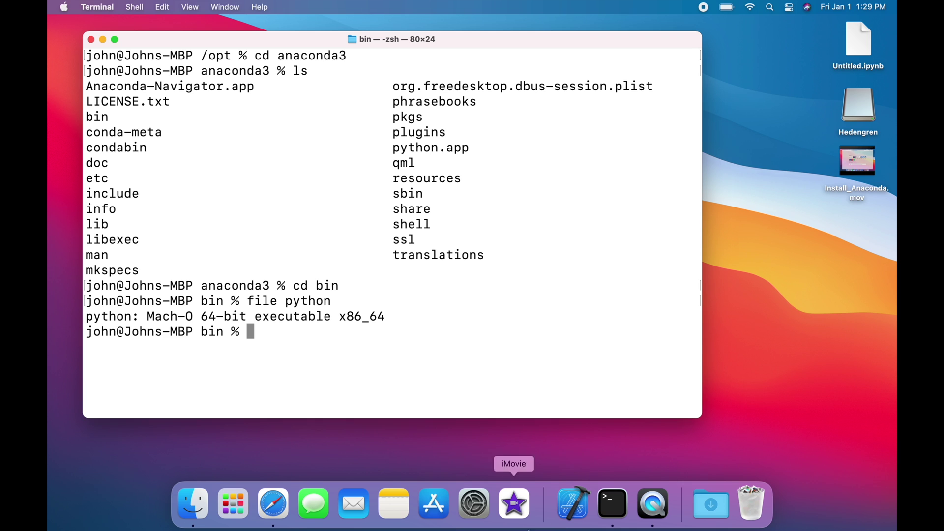
{"action": "double_click", "coordinate": [357, 317]}
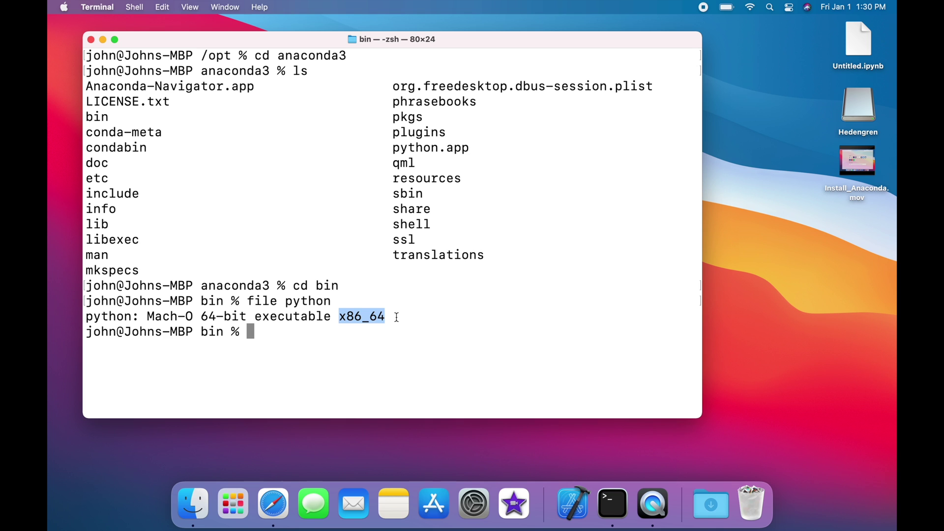
Try to install the gekko package from the bin directory with pip3 install gekko
{"action": "left_click", "coordinate": [300, 343]}
{"action": "type", "text": "cd"}
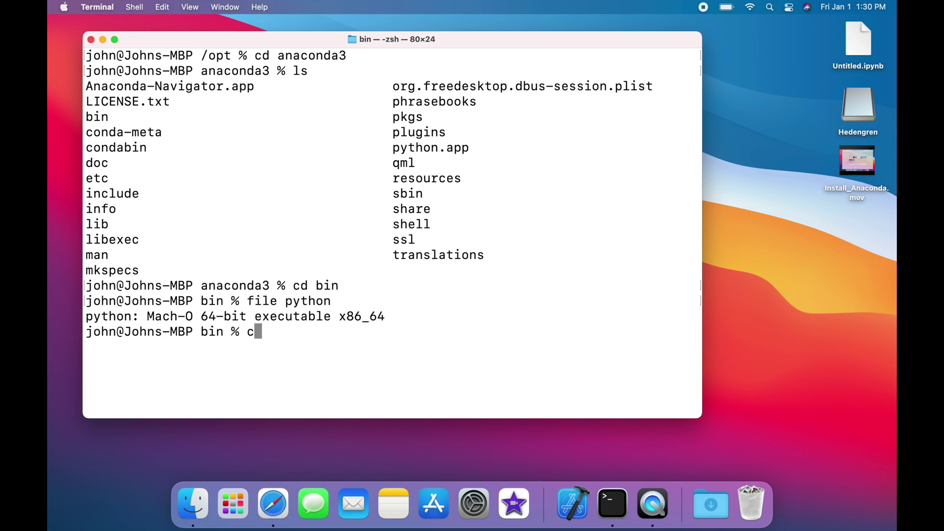
{"action": "key", "text": "BackSpace"}
{"action": "key", "text": "BackSpace"}
{"action": "key", "text": "BackSpace"}
{"action": "type", "text": "pip3 install gekko"}
{"action": "key", "text": "Return"}
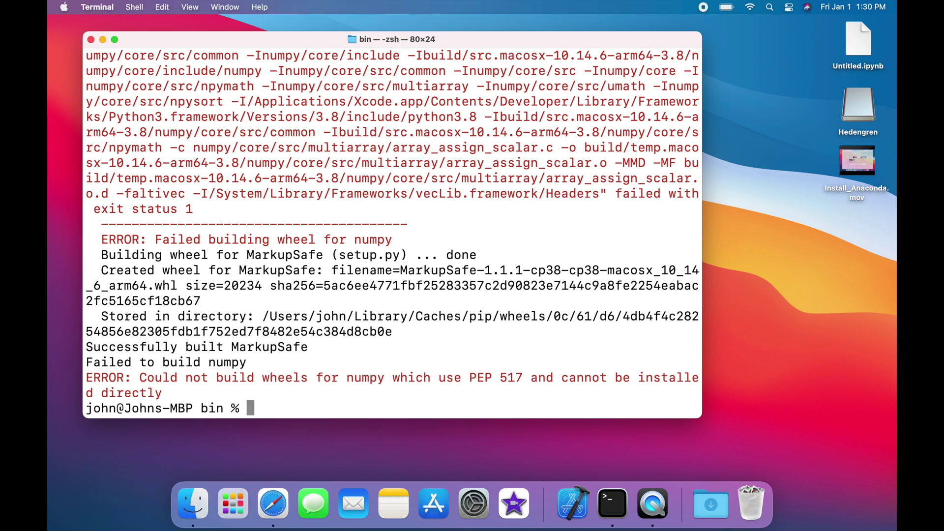
Look back through the build output of the gekko installation and return to the prompt
{"action": "scroll", "coordinate": [299, 253], "scroll_direction": "up", "scroll_amount": 15}
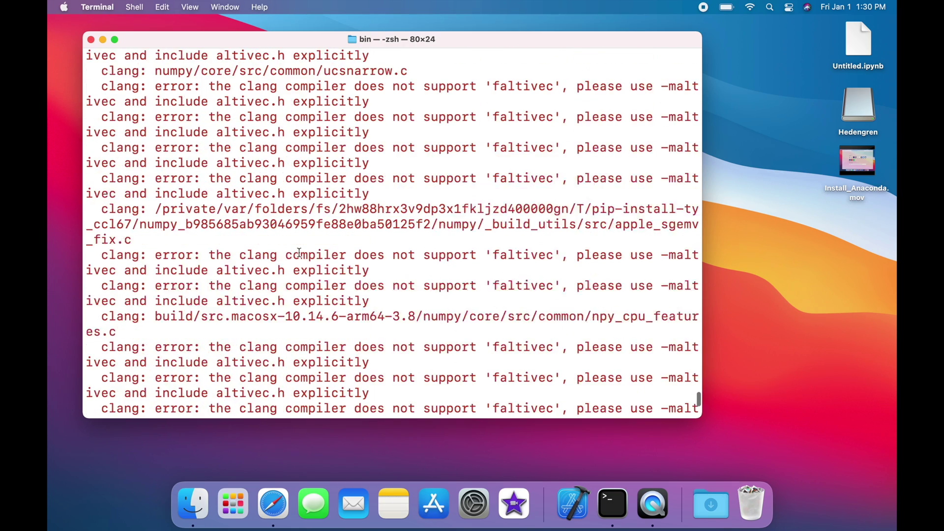
{"action": "scroll", "coordinate": [299, 253], "scroll_direction": "up", "scroll_amount": 15}
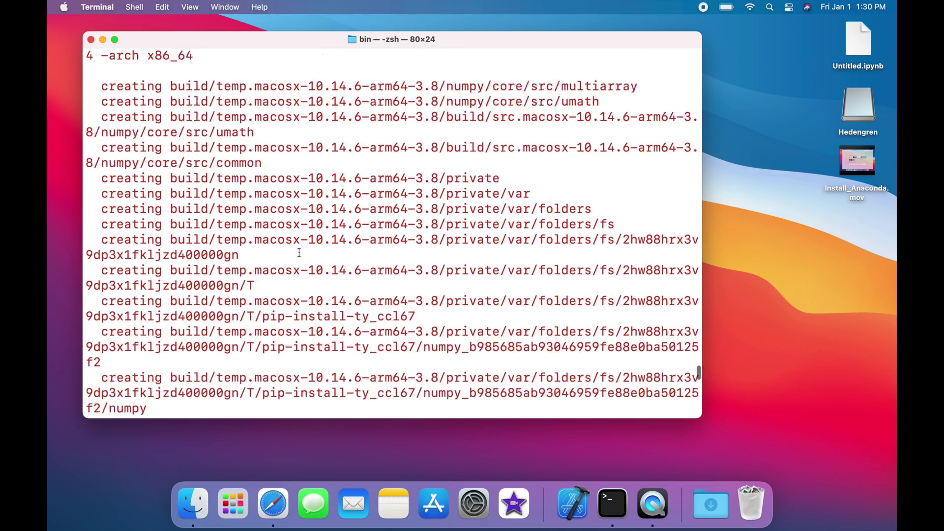
{"action": "scroll", "coordinate": [299, 252], "scroll_direction": "up", "scroll_amount": 15}
{"action": "scroll", "coordinate": [299, 252], "scroll_direction": "up", "scroll_amount": 15}
{"action": "scroll", "coordinate": [298, 252], "scroll_direction": "up", "scroll_amount": 5}
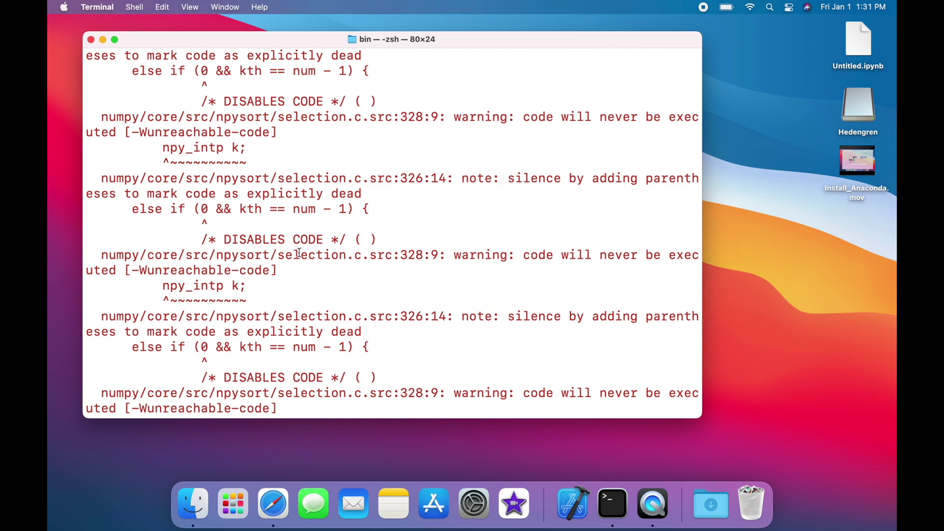
{"action": "scroll", "coordinate": [299, 252], "scroll_direction": "down", "scroll_amount": 20}
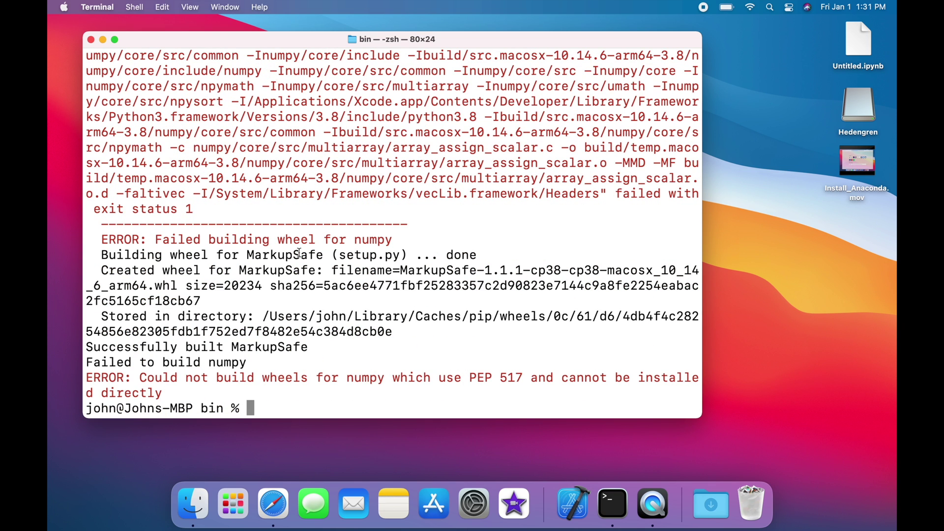
Close the Terminal window, switch to Safari, search for "download pycharm" and open the JetBrains PyCharm download page
{"action": "left_click", "coordinate": [90, 39]}
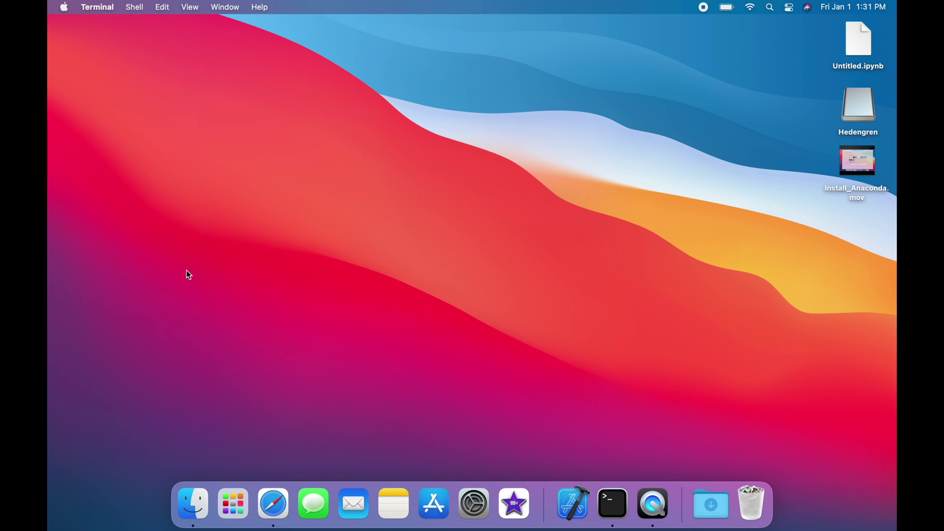
{"action": "left_click", "coordinate": [270, 491]}
{"action": "type", "text": "download p"}
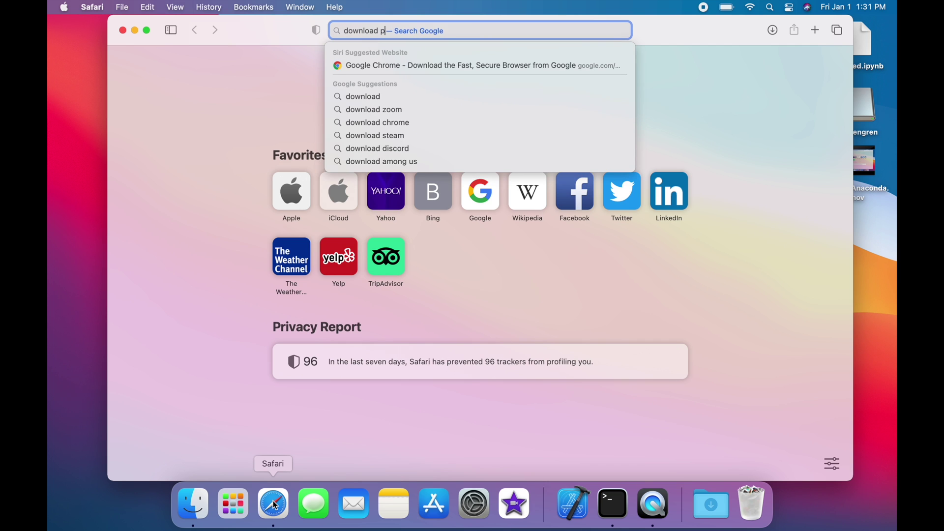
{"action": "type", "text": "ycharm"}
{"action": "key", "text": "Return"}
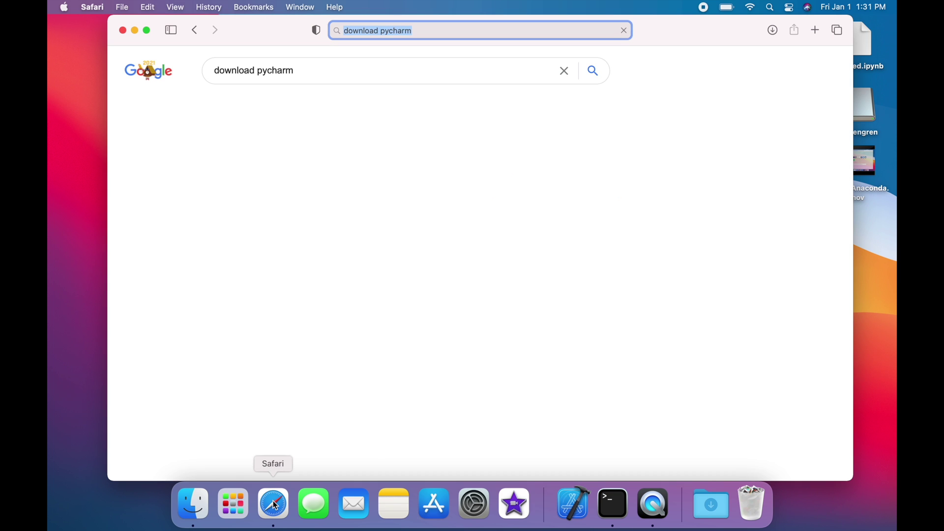
{"action": "left_click", "coordinate": [325, 218]}
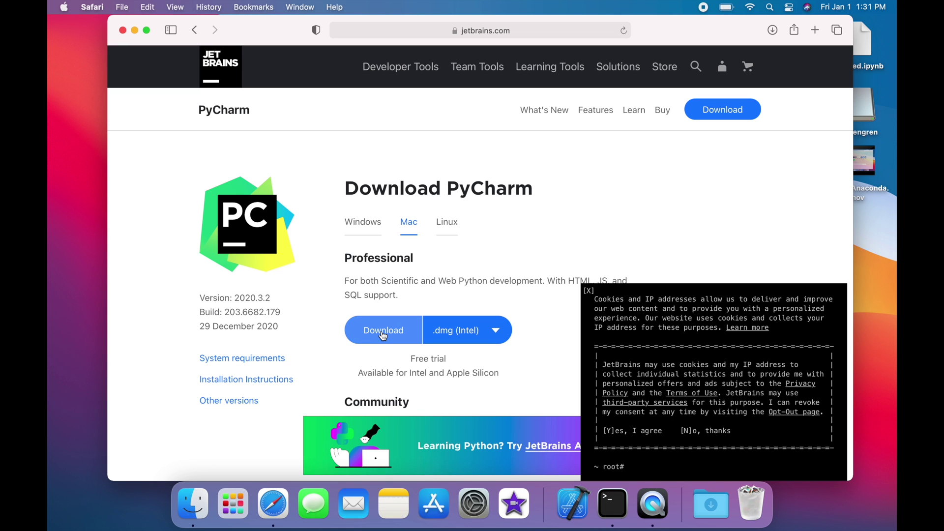
{"action": "scroll", "coordinate": [387, 381], "scroll_direction": "down", "scroll_amount": 3}
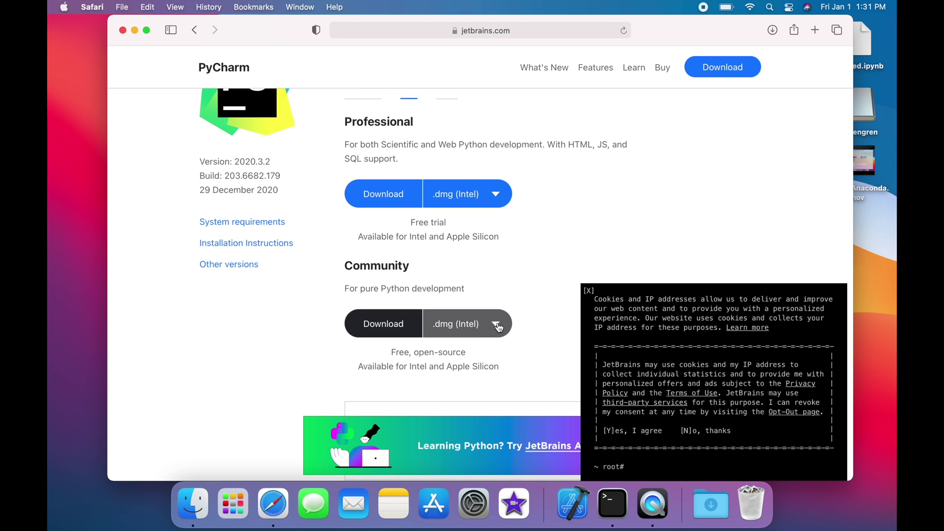
{"action": "scroll", "coordinate": [395, 362], "scroll_direction": "down", "scroll_amount": 8}
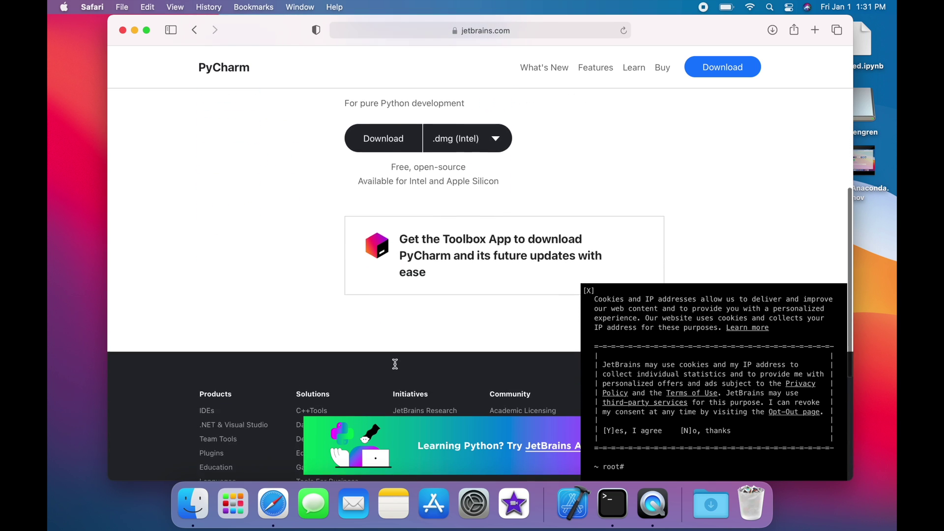
{"action": "left_click", "coordinate": [395, 129]}
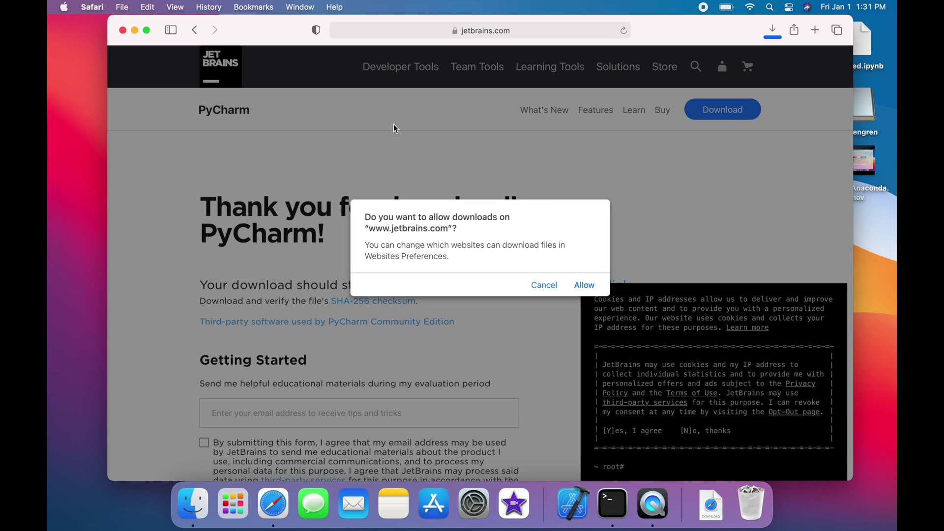
{"action": "left_click", "coordinate": [581, 285]}
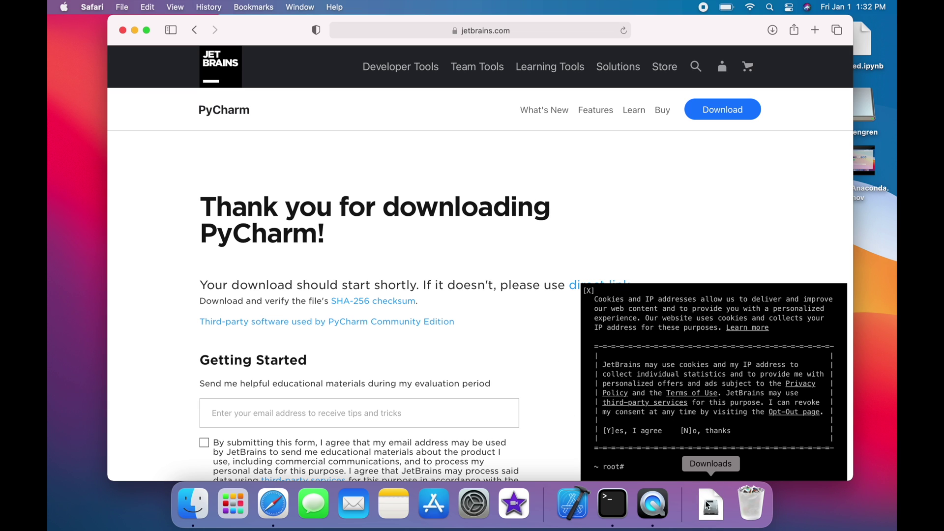
Open the downloaded pycharm-community-2020.3.2.dmg and copy PyCharm CE into the Applications folder
{"action": "left_click", "coordinate": [715, 512]}
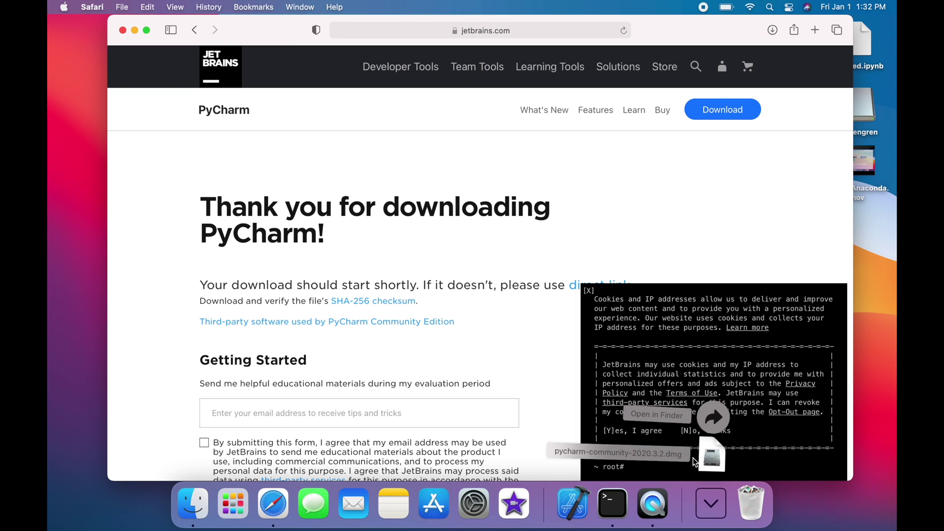
{"action": "left_click", "coordinate": [712, 457]}
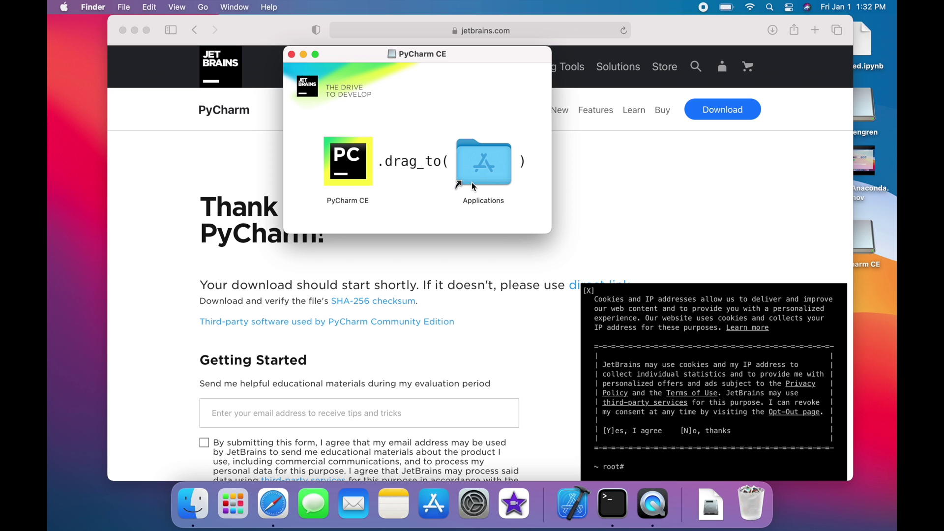
{"action": "mouse_move", "coordinate": [471, 182]}
{"action": "left_mouse_down"}
{"action": "mouse_move", "coordinate": [393, 172]}
{"action": "mouse_move", "coordinate": [480, 184]}
{"action": "left_mouse_up"}
{"action": "left_click_drag", "start_coordinate": [363, 173], "coordinate": [491, 169]}
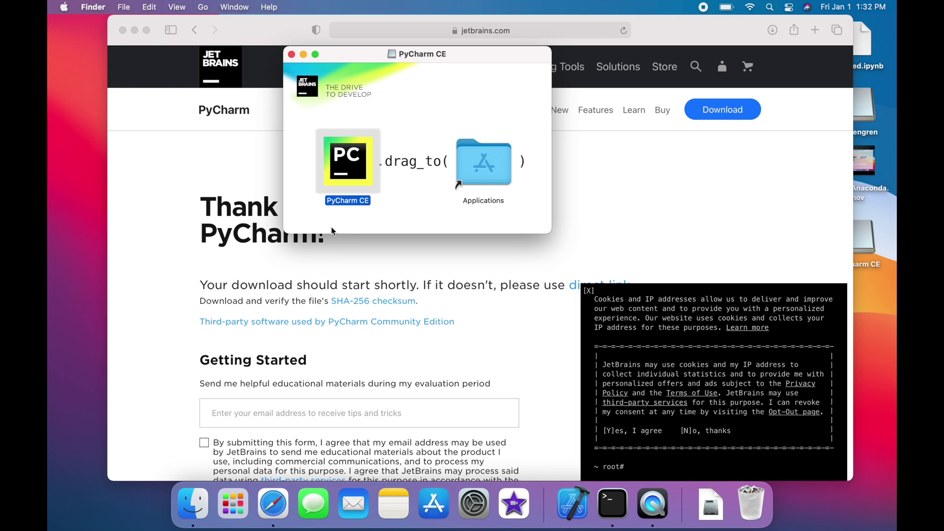
Launch PyCharm CE from the installed applications and approve opening the app downloaded from the Internet
{"action": "left_click", "coordinate": [235, 504]}
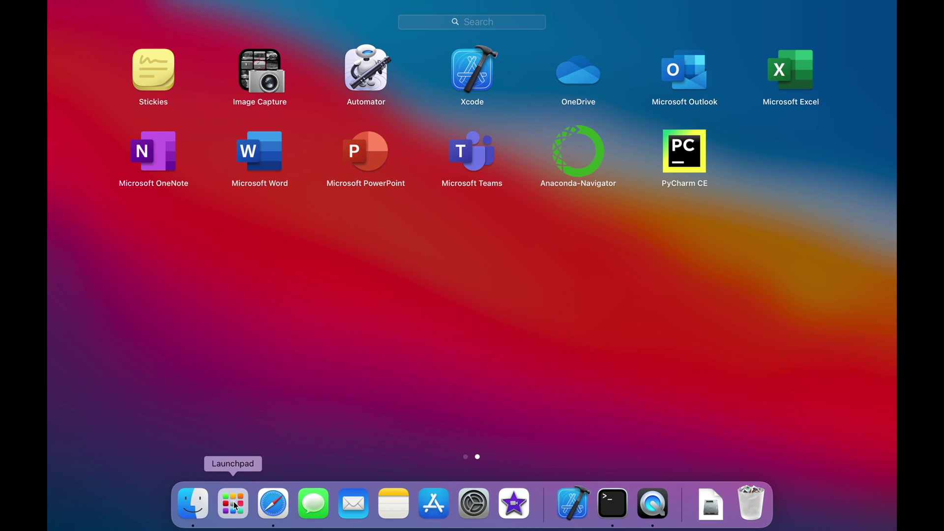
{"action": "left_click", "coordinate": [691, 172]}
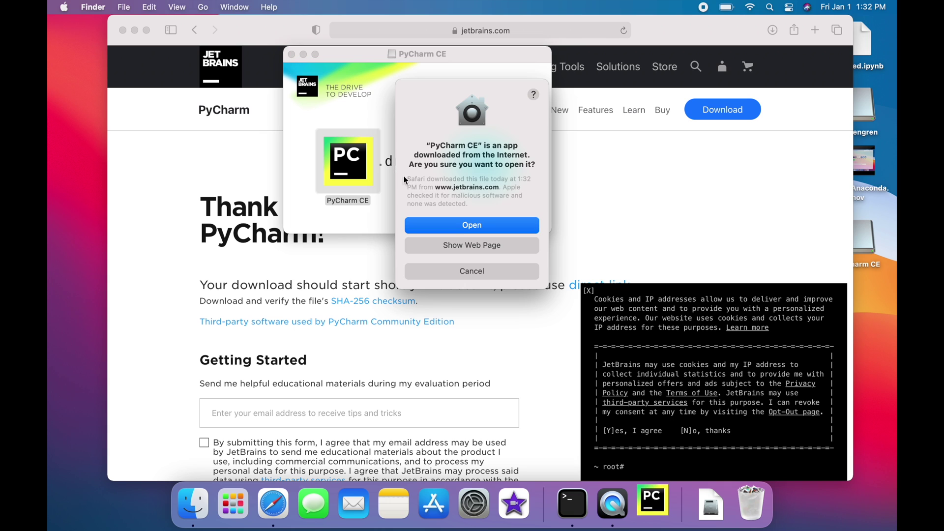
{"action": "left_click", "coordinate": [465, 225]}
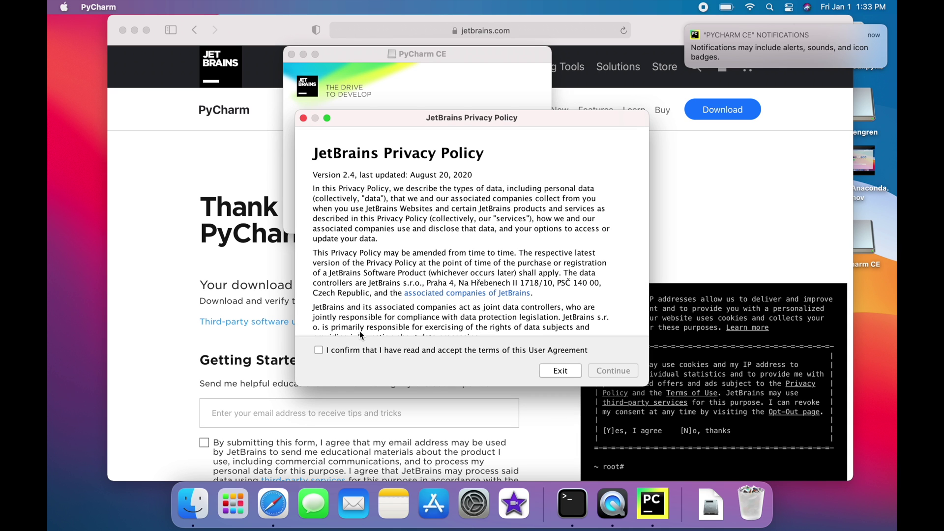
Accept the JetBrains user agreement terms and agree to send anonymous statistics
{"action": "left_click", "coordinate": [318, 351]}
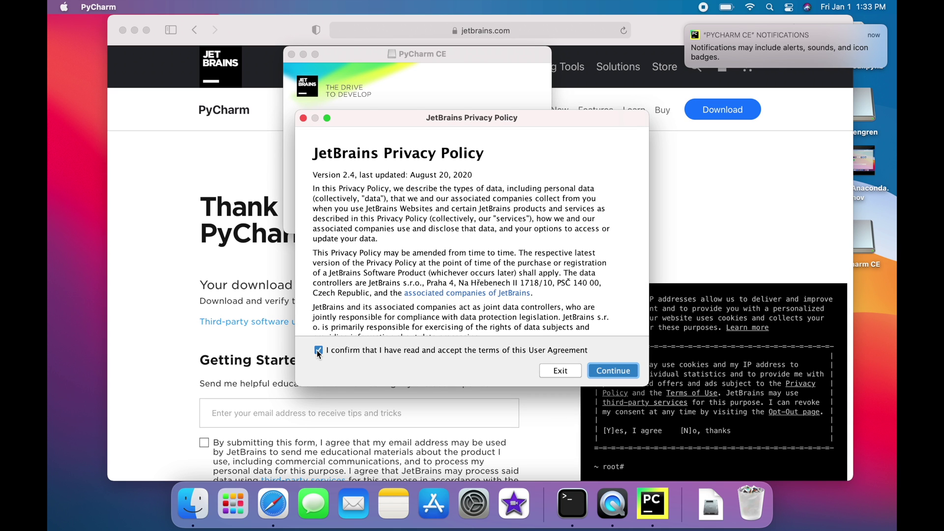
{"action": "left_click", "coordinate": [598, 370]}
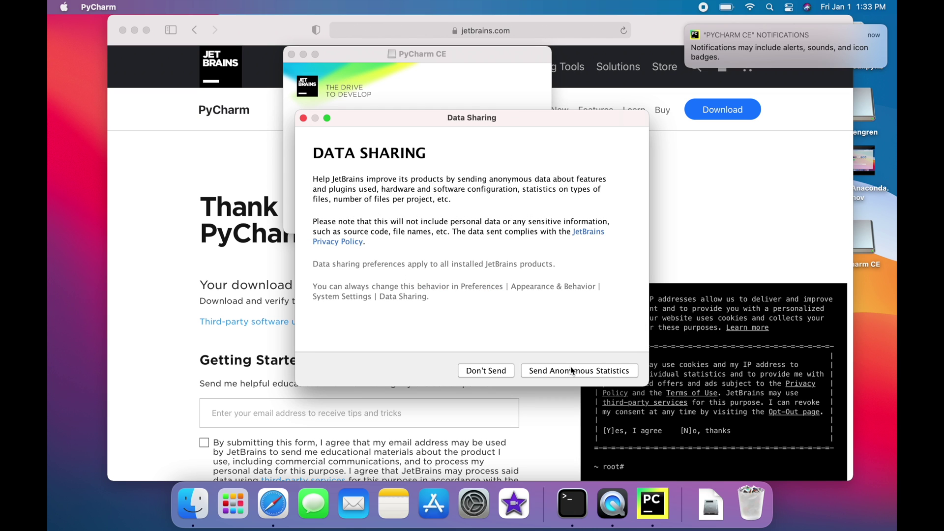
{"action": "left_click", "coordinate": [550, 372]}
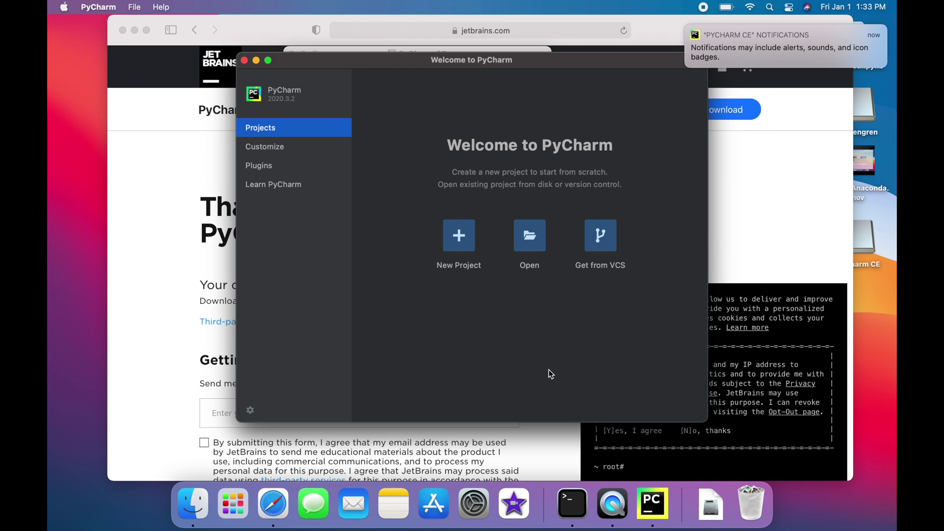
Create a new project using a new Virtualenv environment with /usr/bin/python3 as the base interpreter
{"action": "left_click", "coordinate": [461, 239]}
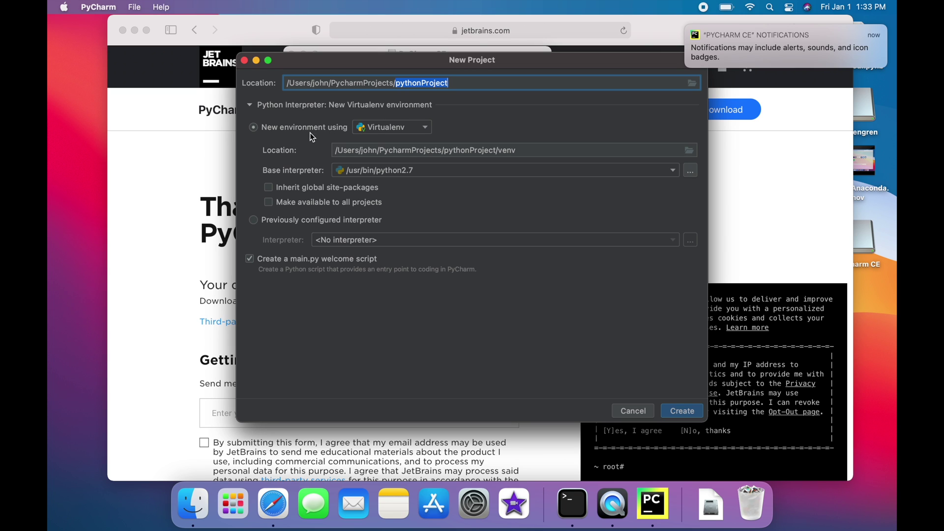
{"action": "left_click", "coordinate": [375, 129]}
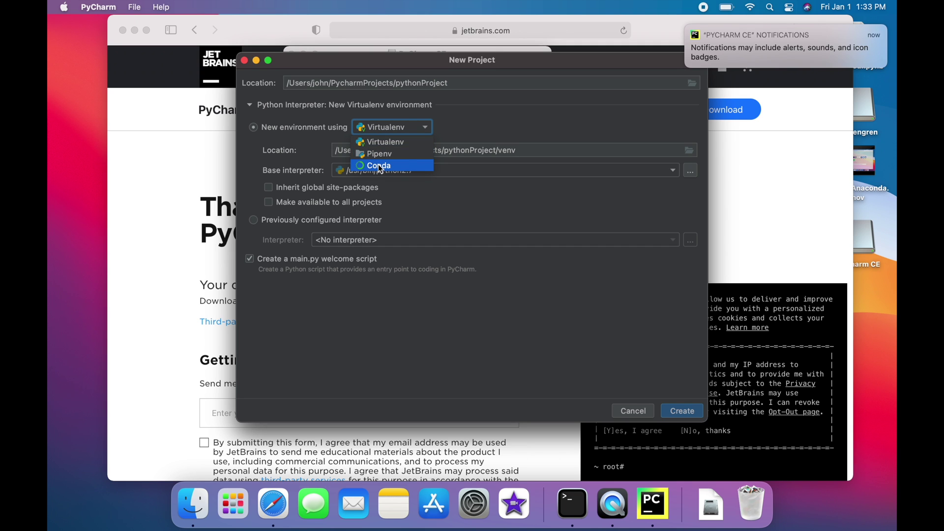
{"action": "left_click", "coordinate": [381, 143]}
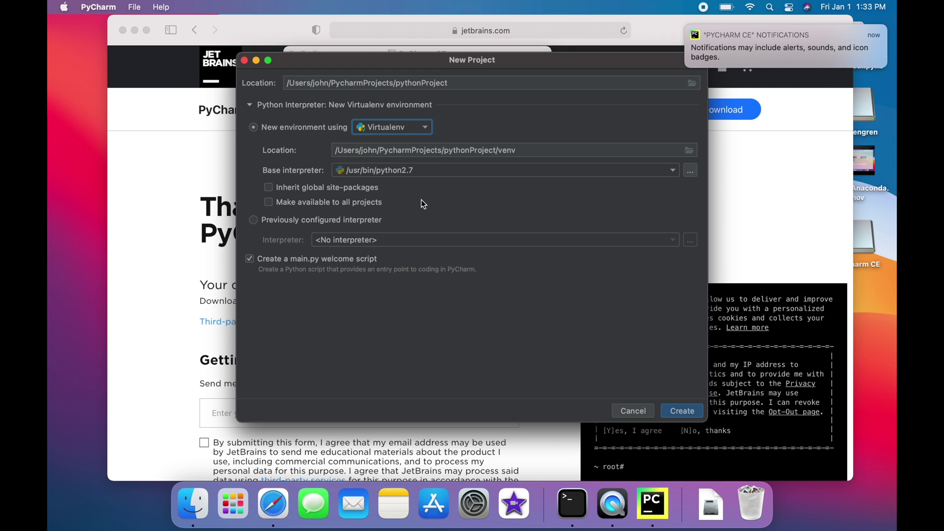
{"action": "left_click", "coordinate": [415, 170]}
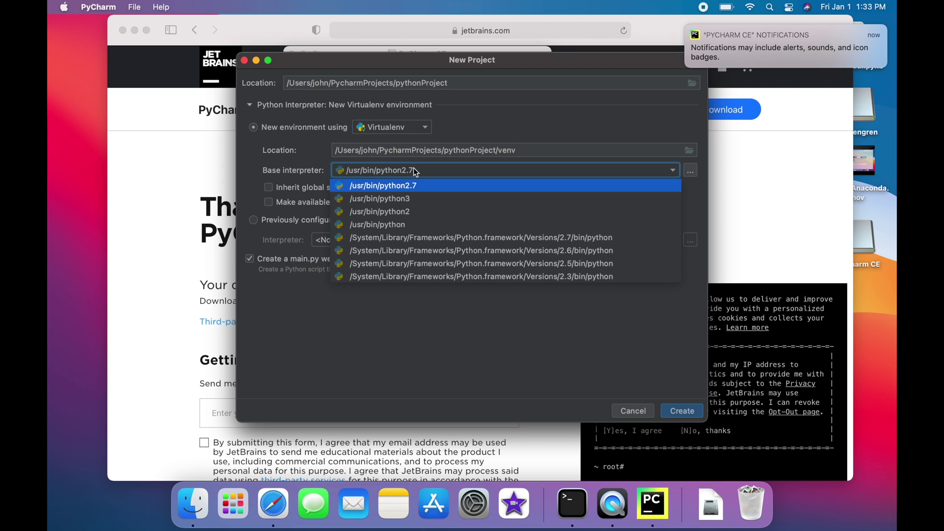
{"action": "left_click", "coordinate": [410, 200]}
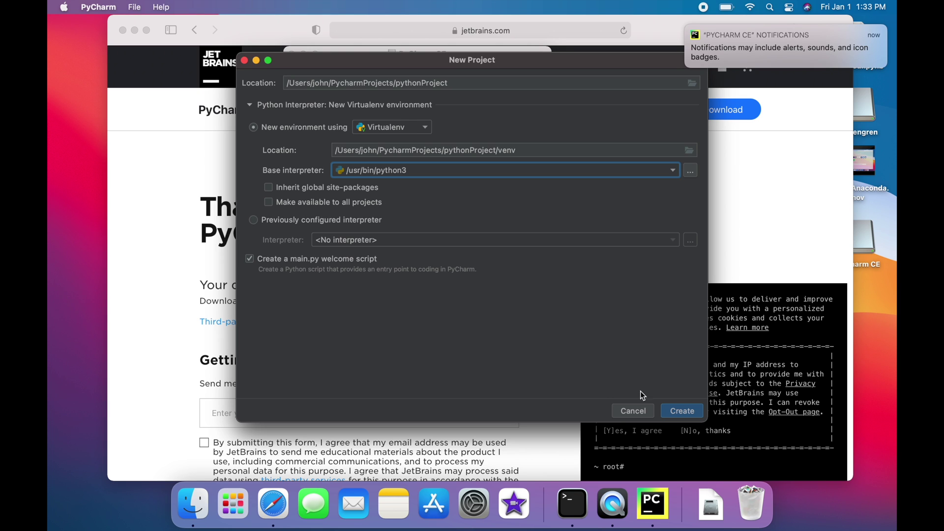
{"action": "left_click", "coordinate": [668, 410]}
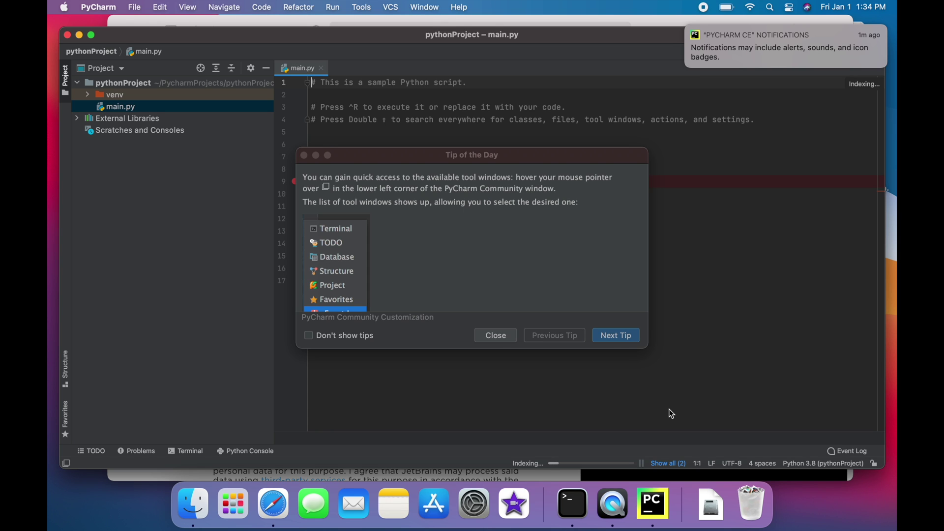
Dismiss the Tip of the Day and replace the sample code below the opening comments in main.py with print('Hello, World')
{"action": "left_click", "coordinate": [497, 336]}
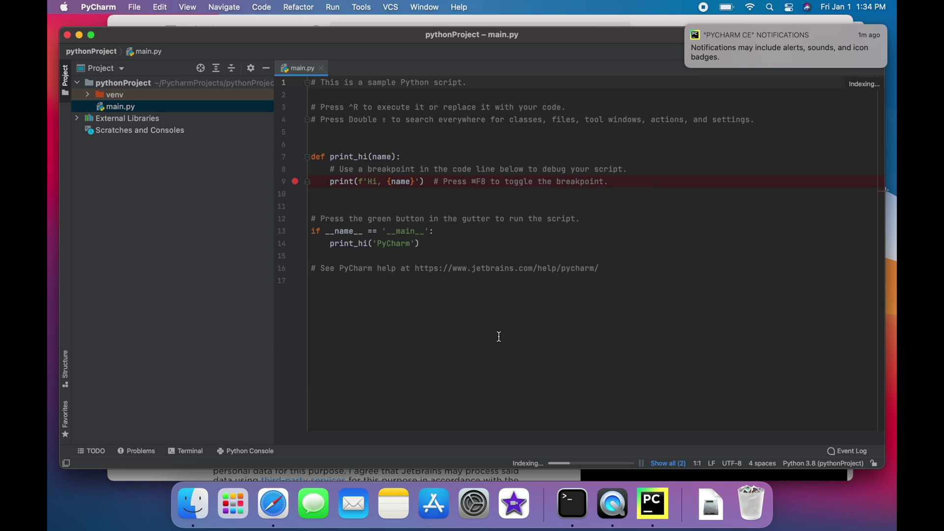
{"action": "left_click_drag", "start_coordinate": [623, 276], "coordinate": [312, 151]}
{"action": "key", "text": "BackSpace"}
{"action": "type", "text": "print('H"}
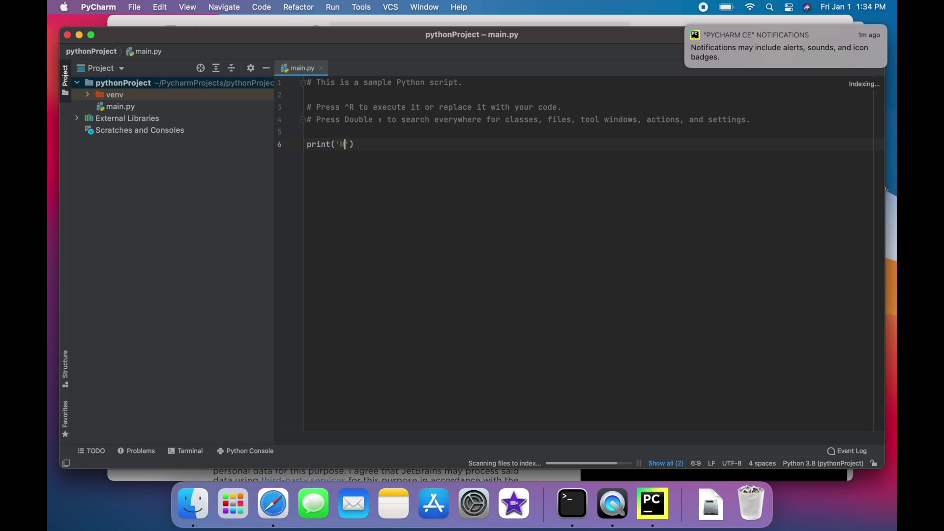
{"action": "type", "text": "ello, World"}
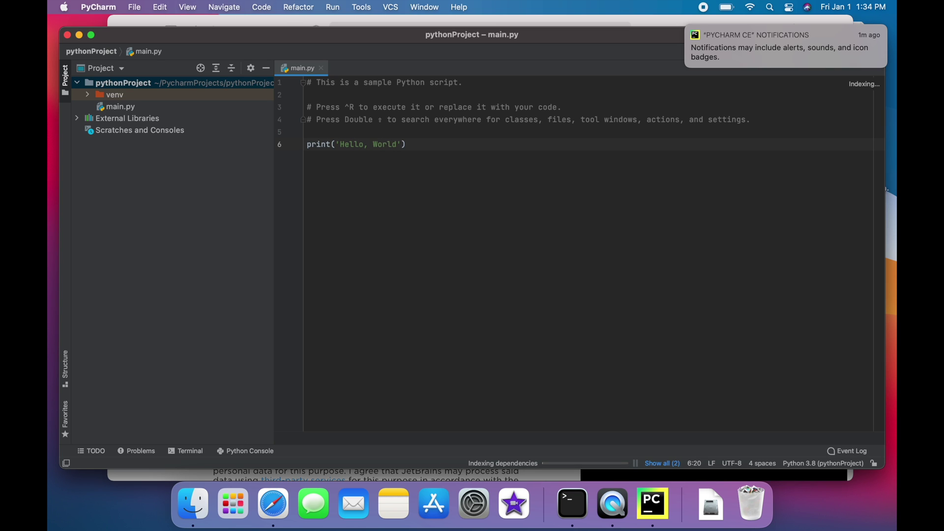
Move the project window to expose the run controls, run main, and highlight the printed line in the output
{"action": "left_click_drag", "start_coordinate": [251, 34], "coordinate": [242, 84]}
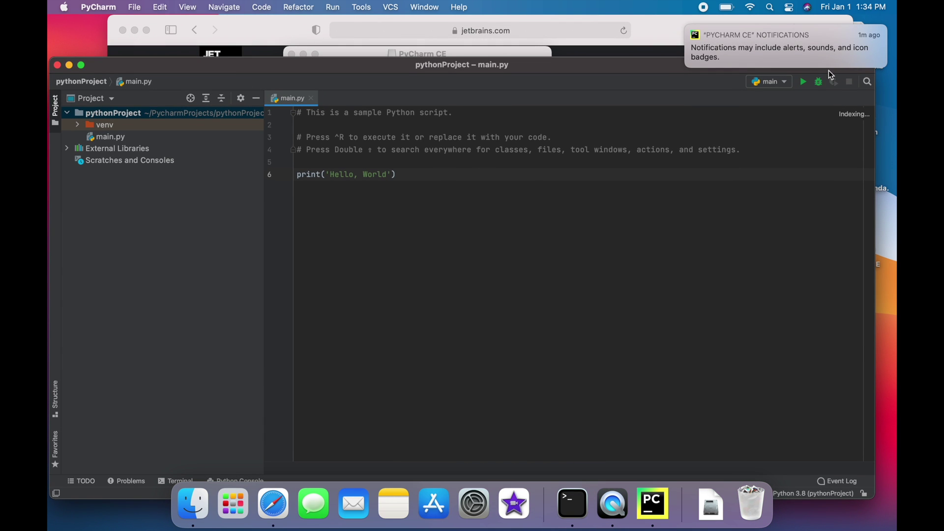
{"action": "left_click", "coordinate": [806, 83]}
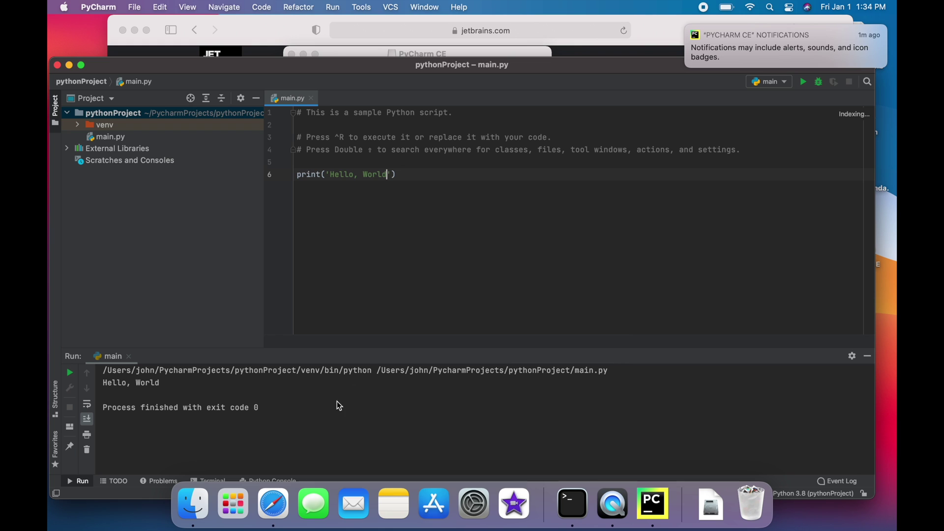
{"action": "left_click_drag", "start_coordinate": [161, 383], "coordinate": [102, 384]}
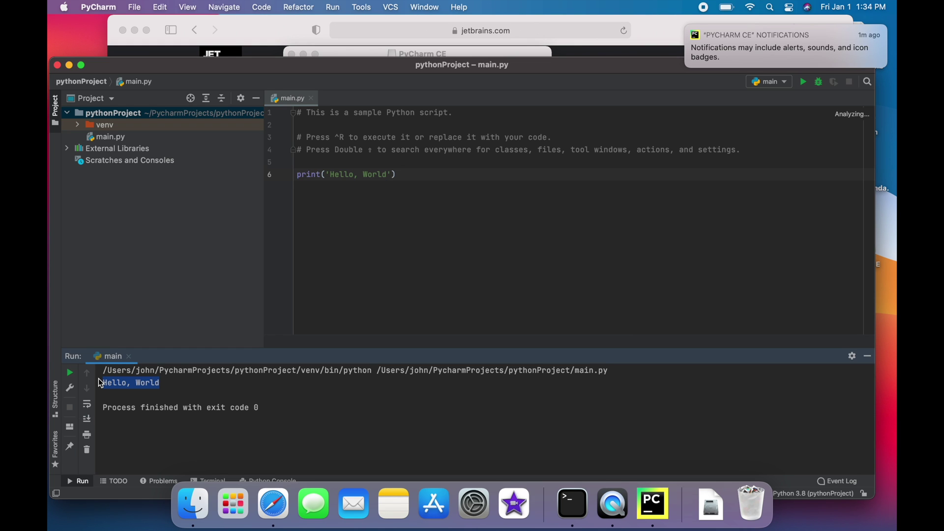